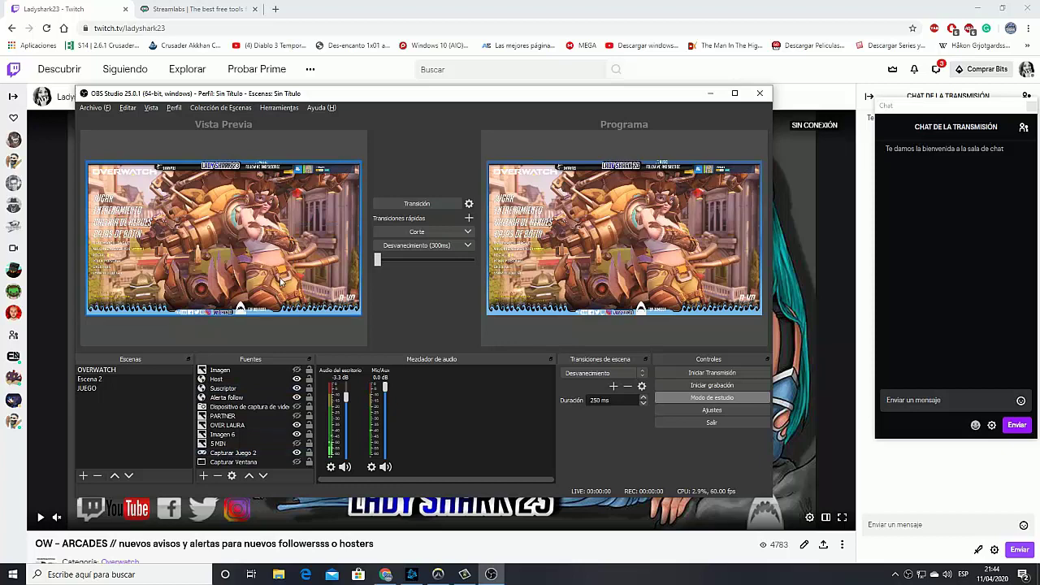
- Switch to the Streamlabs site and log in to its dashboard with the Twitch account
{"action": "left_click", "coordinate": [196, 7]}
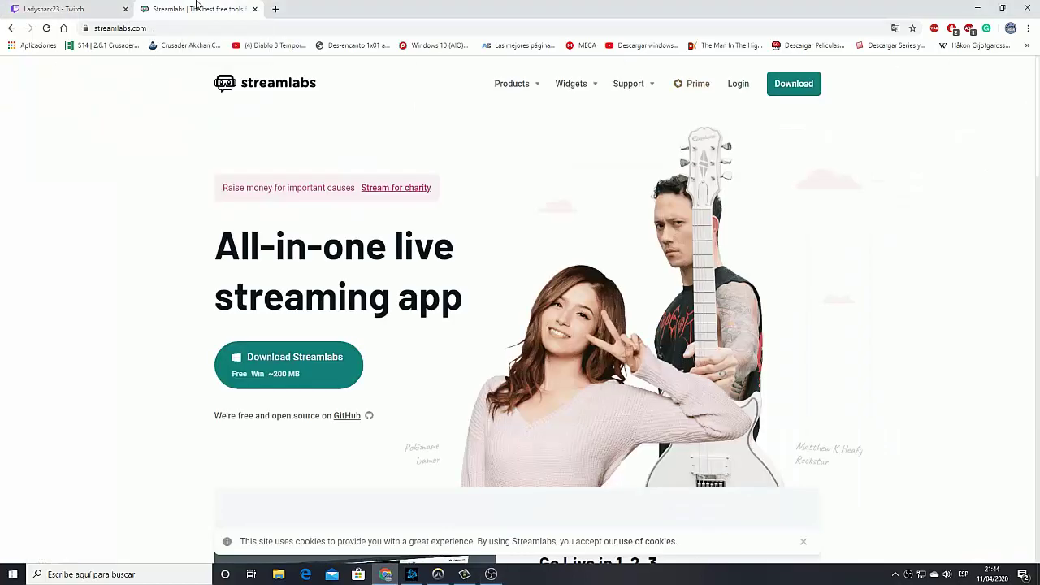
{"action": "left_click_drag", "start_coordinate": [752, 83], "coordinate": [294, 83]}
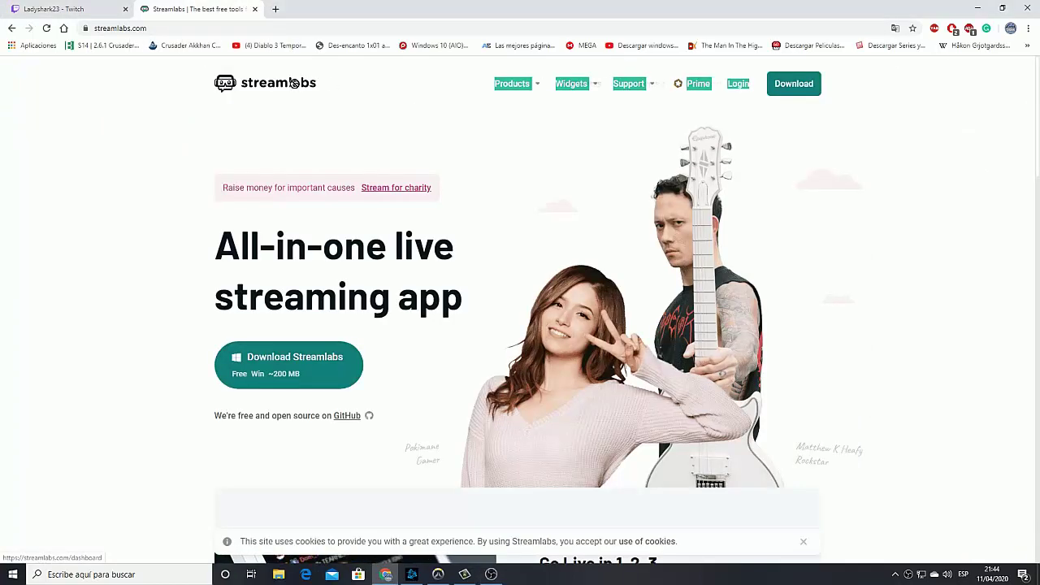
{"action": "left_click", "coordinate": [294, 83]}
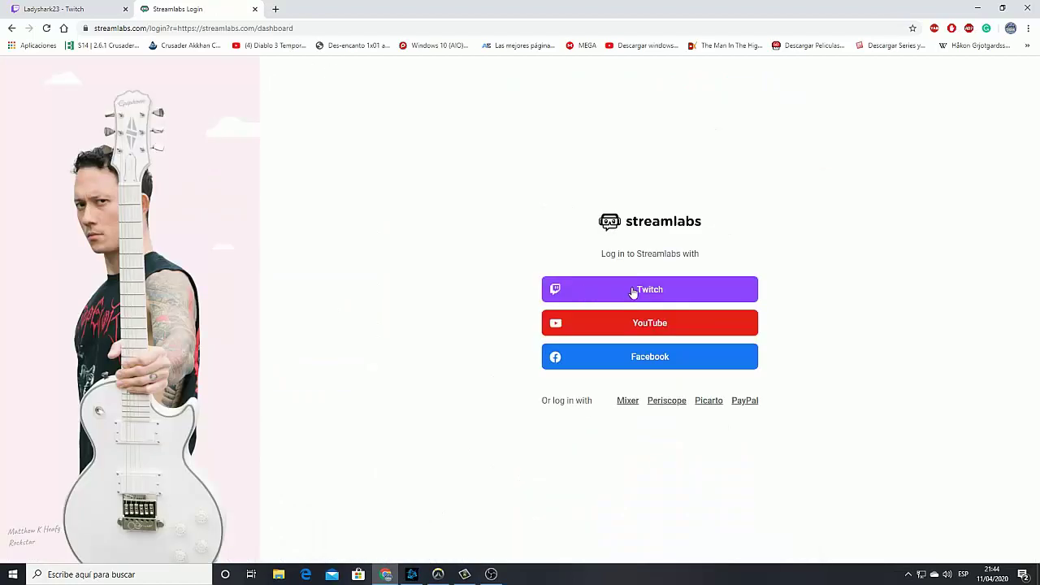
{"action": "left_click", "coordinate": [648, 290]}
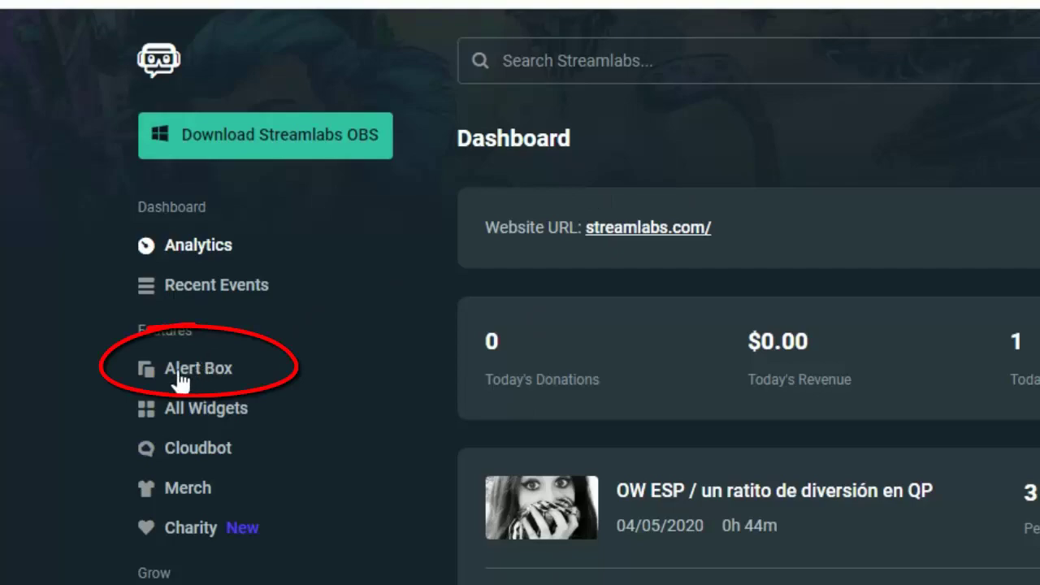
- Open the Alert Box settings and show the options for Follows alerts
{"action": "left_click", "coordinate": [209, 372]}
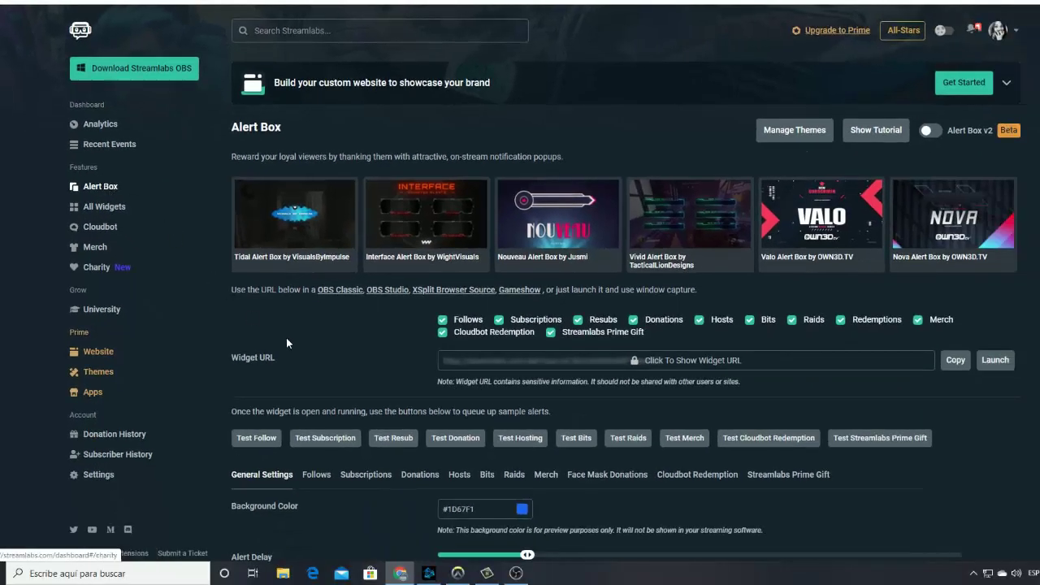
{"action": "scroll", "coordinate": [287, 340], "scroll_direction": "down", "scroll_amount": 4}
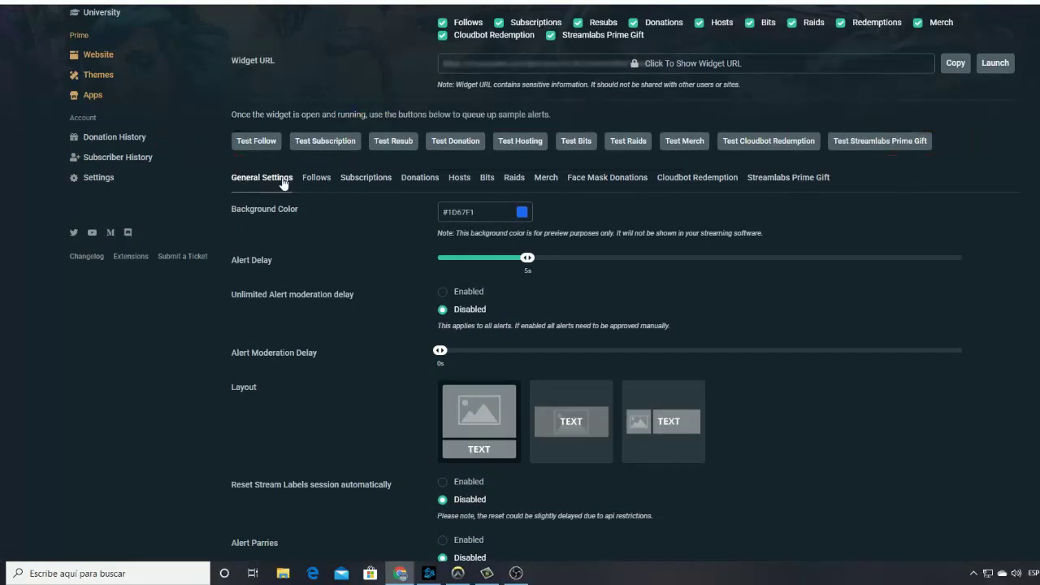
{"action": "left_click", "coordinate": [309, 180]}
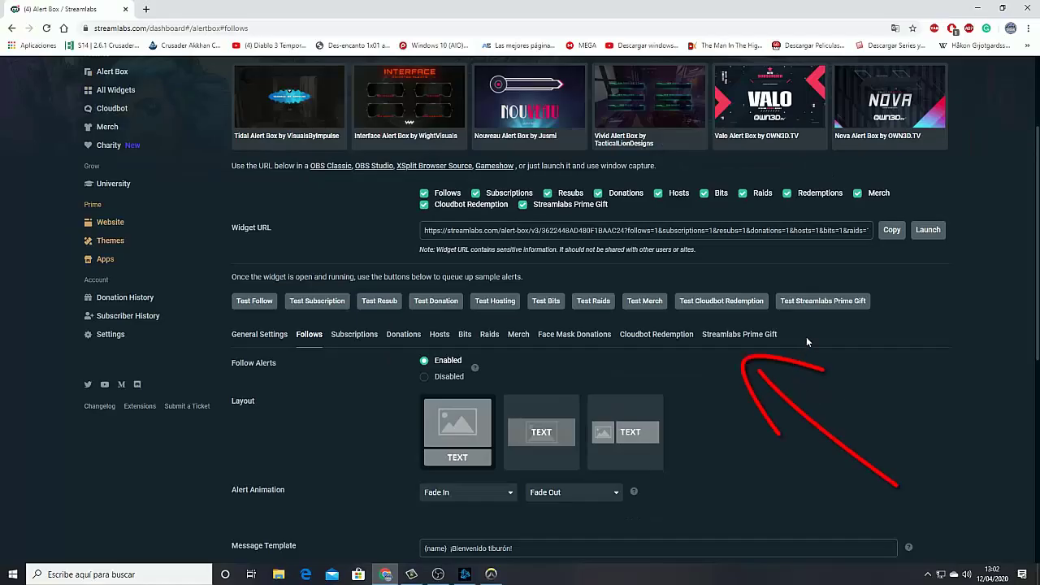
{"action": "left_click_drag", "start_coordinate": [806, 336], "coordinate": [225, 326]}
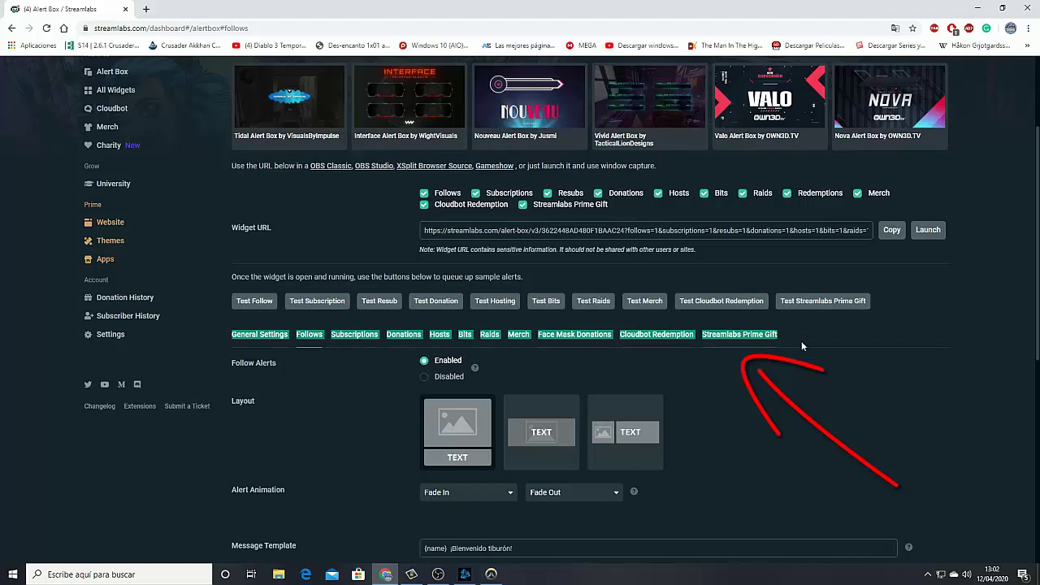
{"action": "left_click", "coordinate": [306, 363]}
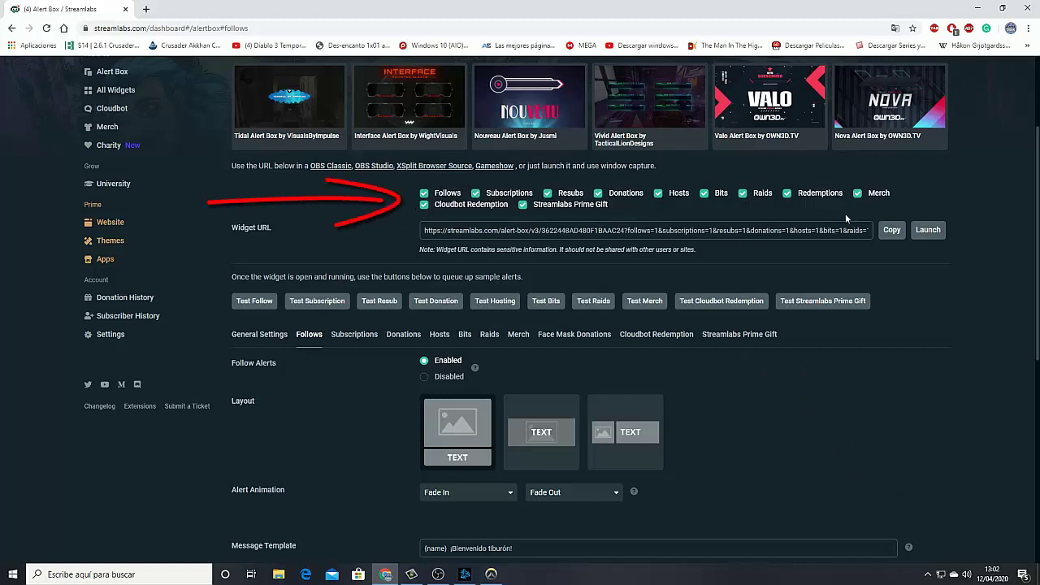
- Restrict the Alert Box widget URL to Follows by excluding every other alert type, from Subscriptions through Streamlabs Prime Gift
{"action": "left_click", "coordinate": [788, 193]}
{"action": "left_click", "coordinate": [742, 194]}
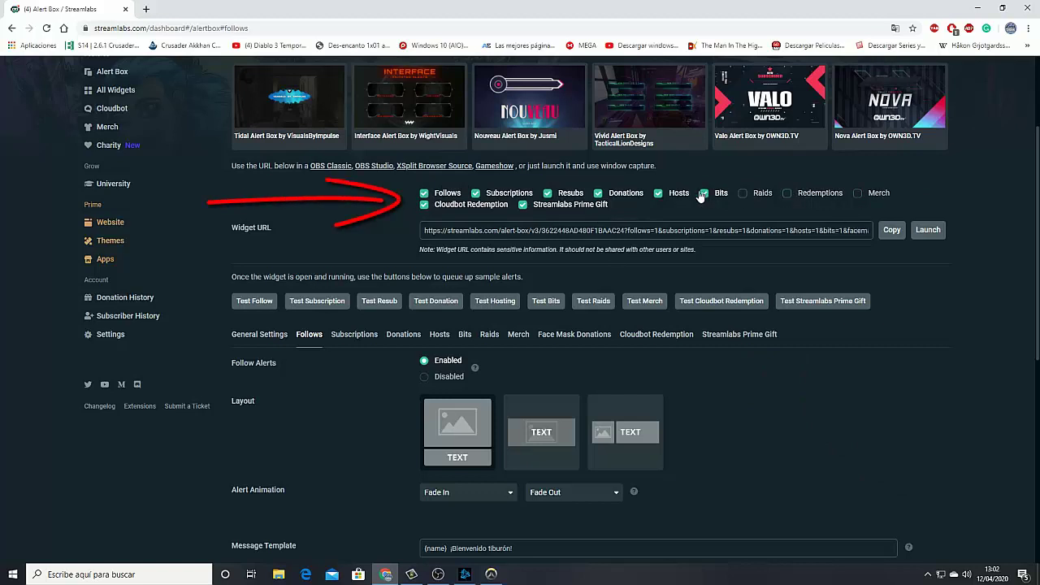
{"action": "left_click", "coordinate": [704, 193]}
{"action": "left_click", "coordinate": [658, 193]}
{"action": "left_click", "coordinate": [598, 194]}
{"action": "left_click", "coordinate": [548, 194]}
{"action": "left_click", "coordinate": [523, 205]}
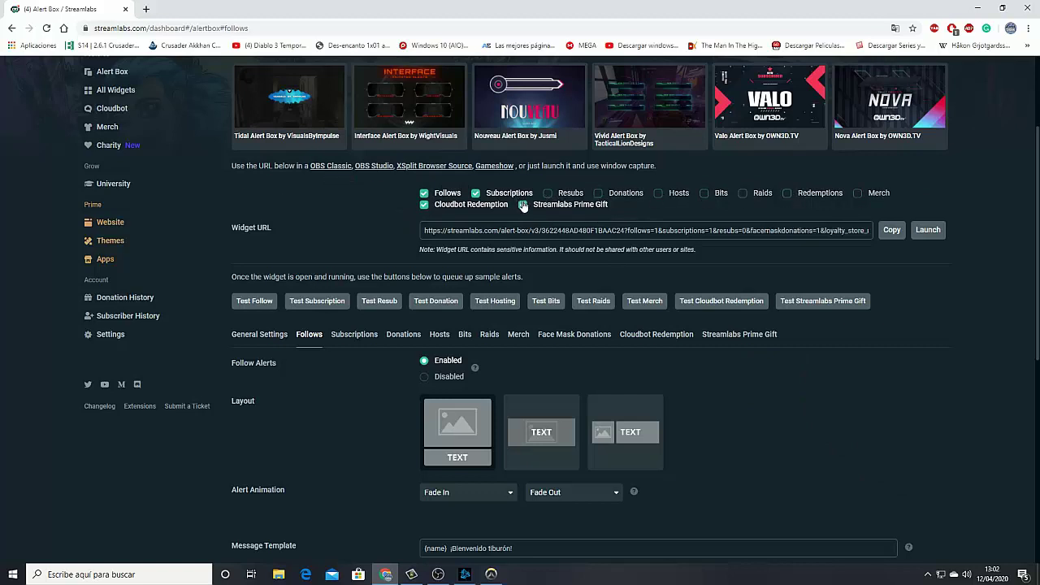
{"action": "left_click", "coordinate": [476, 193]}
{"action": "left_click", "coordinate": [424, 204]}
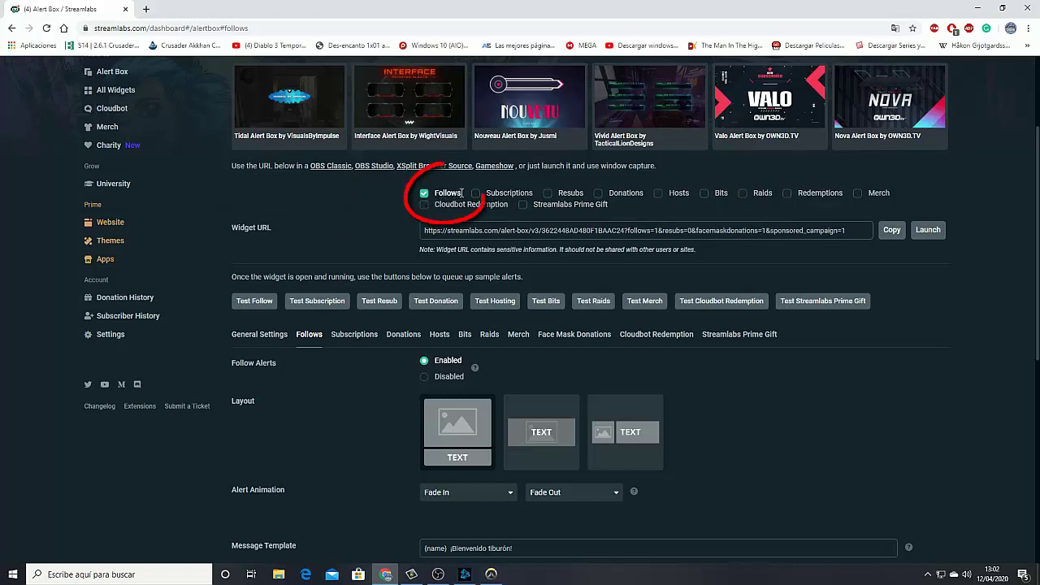
{"action": "double_click", "coordinate": [441, 191]}
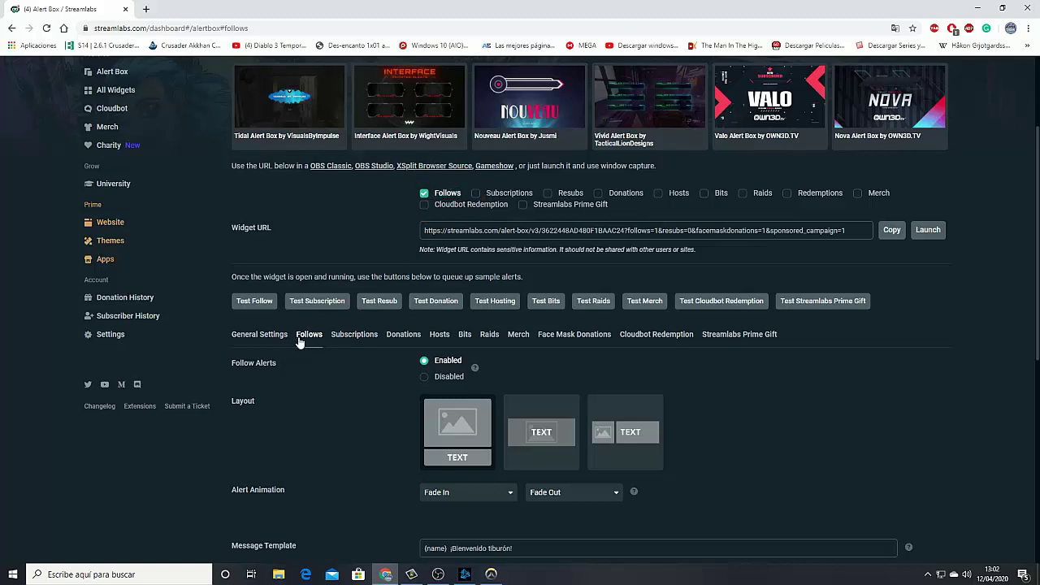
- Review the follow alert's enabled state, layout, animation and message template settings
{"action": "scroll", "coordinate": [387, 368], "scroll_direction": "down", "scroll_amount": 1}
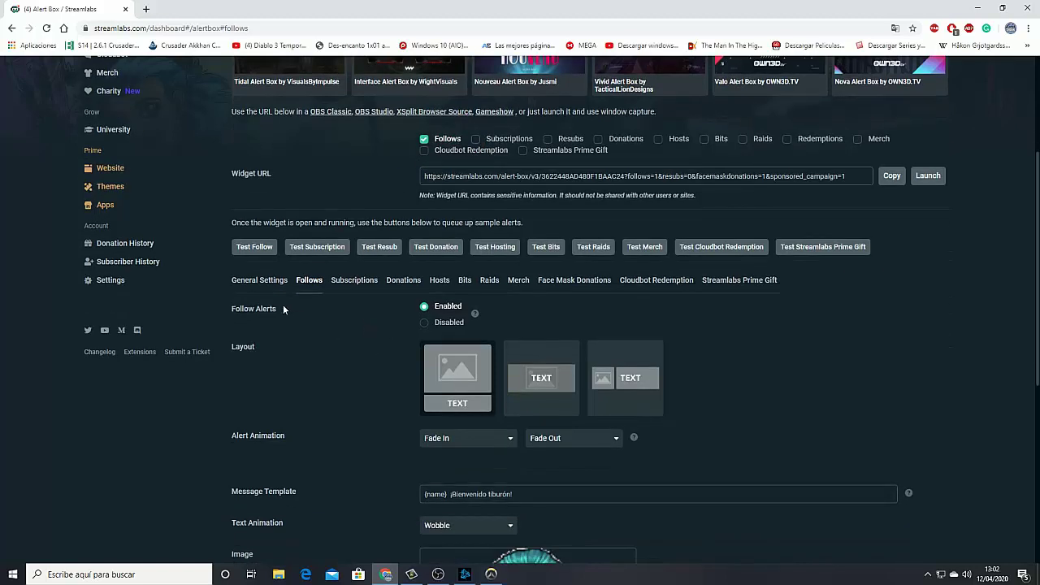
{"action": "triple_click", "coordinate": [249, 311]}
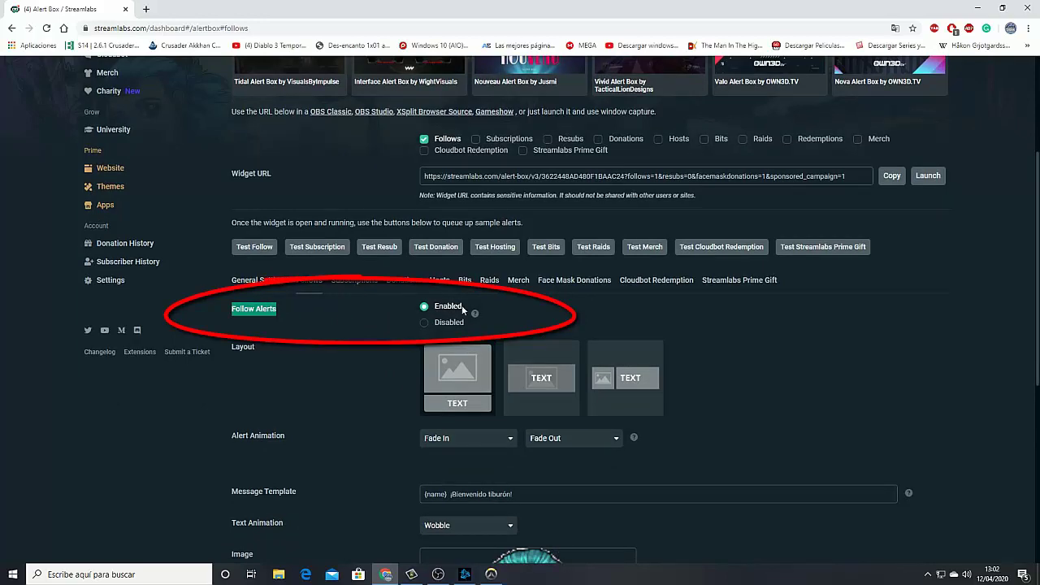
{"action": "left_click_drag", "start_coordinate": [462, 307], "coordinate": [443, 305]}
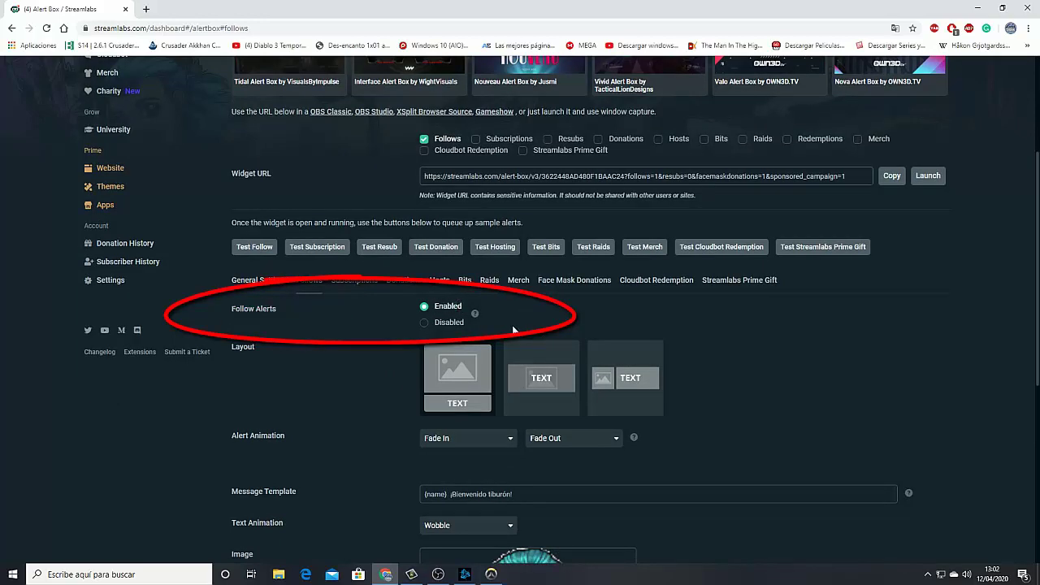
{"action": "scroll", "coordinate": [513, 329], "scroll_direction": "down", "scroll_amount": 2}
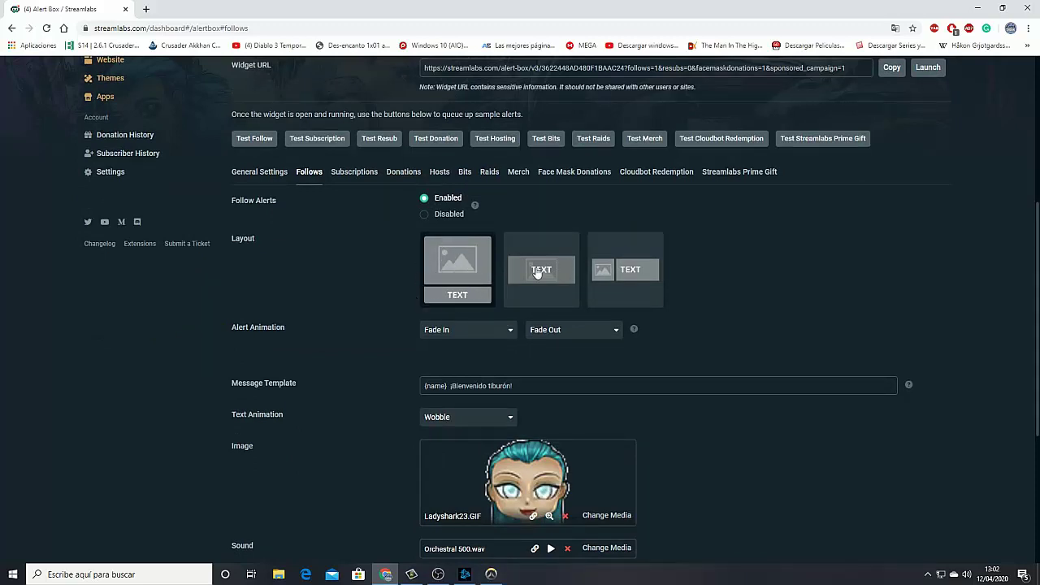
{"action": "scroll", "coordinate": [513, 298], "scroll_direction": "down", "scroll_amount": 2}
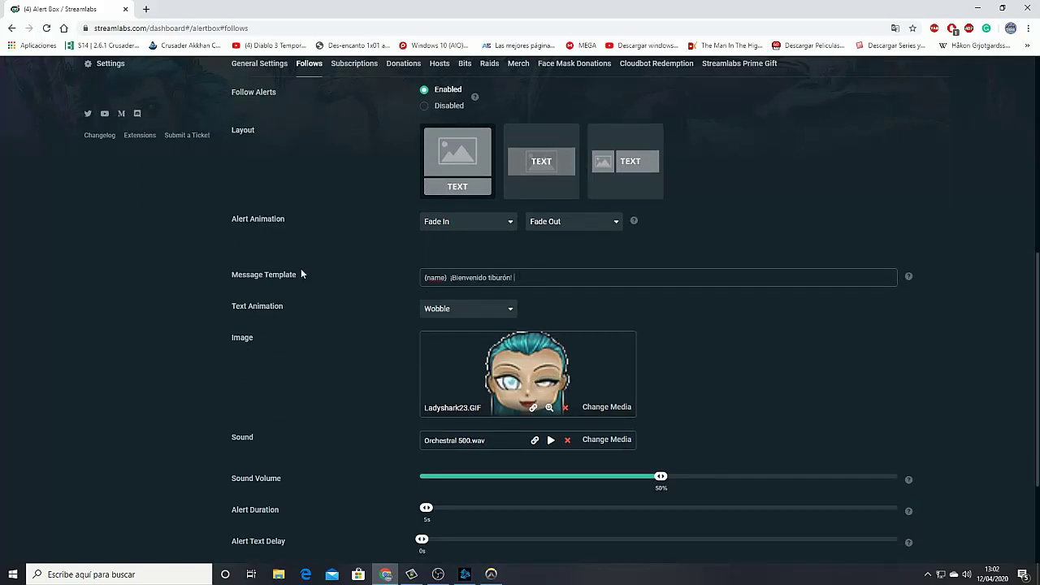
{"action": "left_click_drag", "start_coordinate": [306, 277], "coordinate": [393, 278]}
{"action": "left_click", "coordinate": [445, 278]}
{"action": "scroll", "coordinate": [533, 279], "scroll_direction": "down", "scroll_amount": 2}
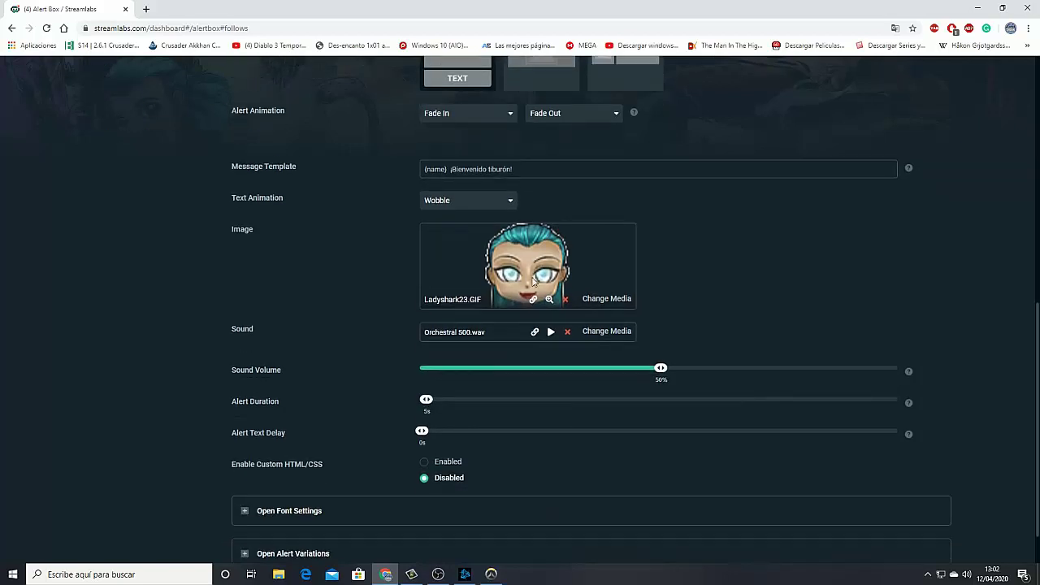
- Browse the uploaded images available for the follow alert and close the gallery without choosing one
{"action": "left_click", "coordinate": [603, 298]}
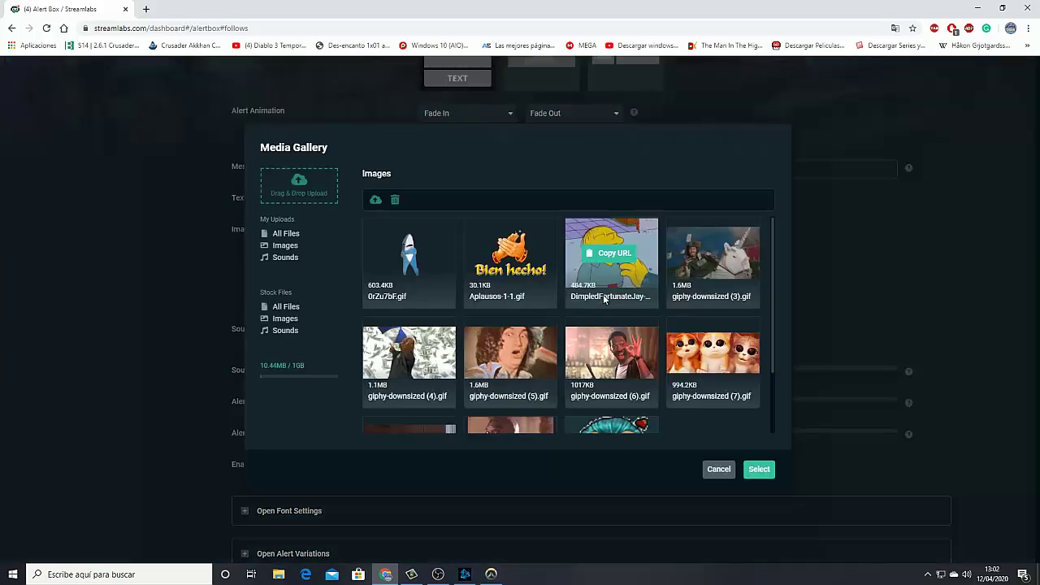
{"action": "scroll", "coordinate": [605, 268], "scroll_direction": "down", "scroll_amount": 1}
{"action": "scroll", "coordinate": [371, 298], "scroll_direction": "up", "scroll_amount": 2}
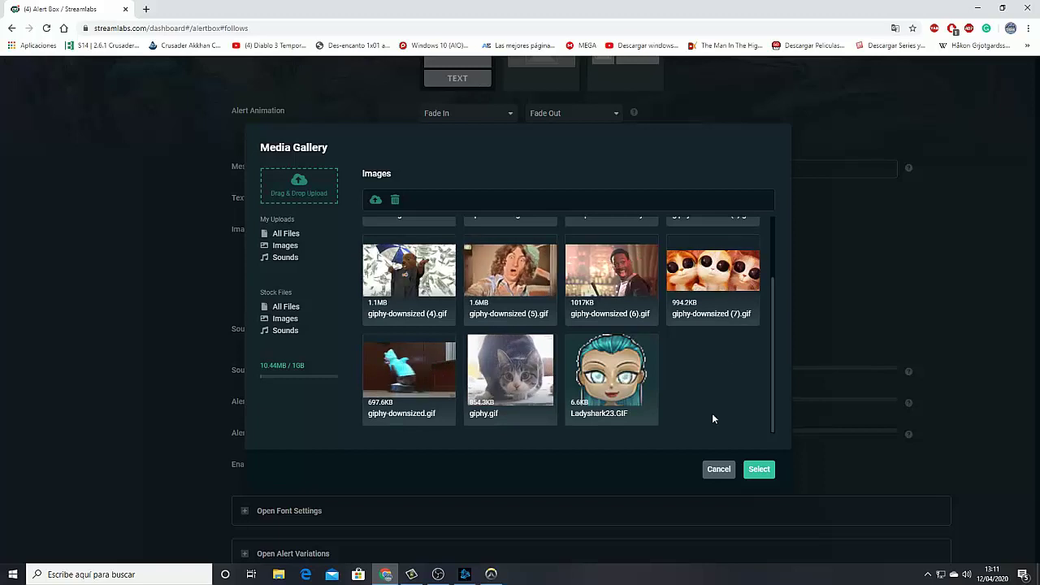
{"action": "scroll", "coordinate": [629, 431], "scroll_direction": "up", "scroll_amount": 1}
{"action": "scroll", "coordinate": [628, 436], "scroll_direction": "down", "scroll_amount": 1}
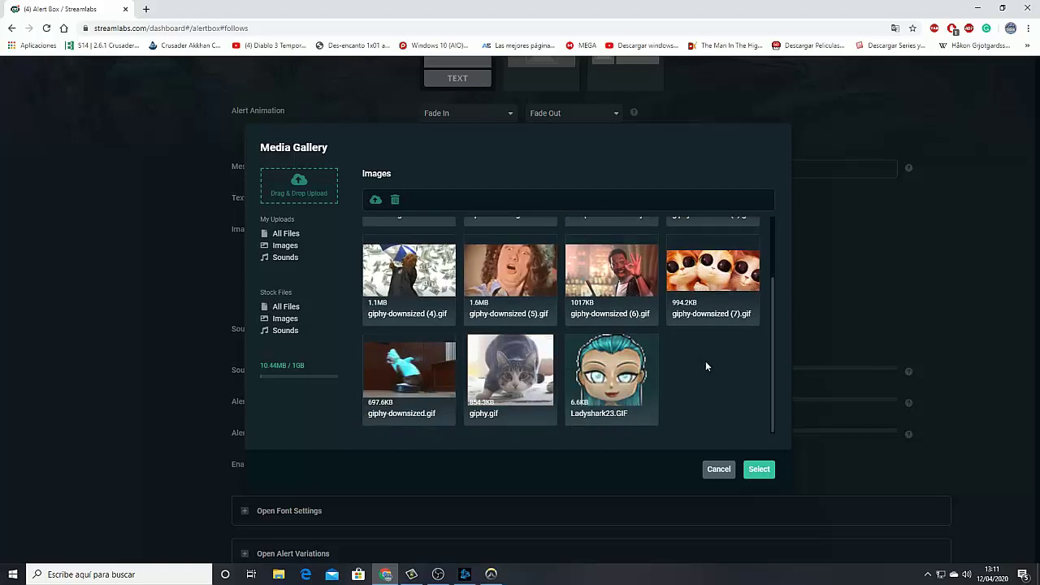
{"action": "left_click", "coordinate": [721, 470]}
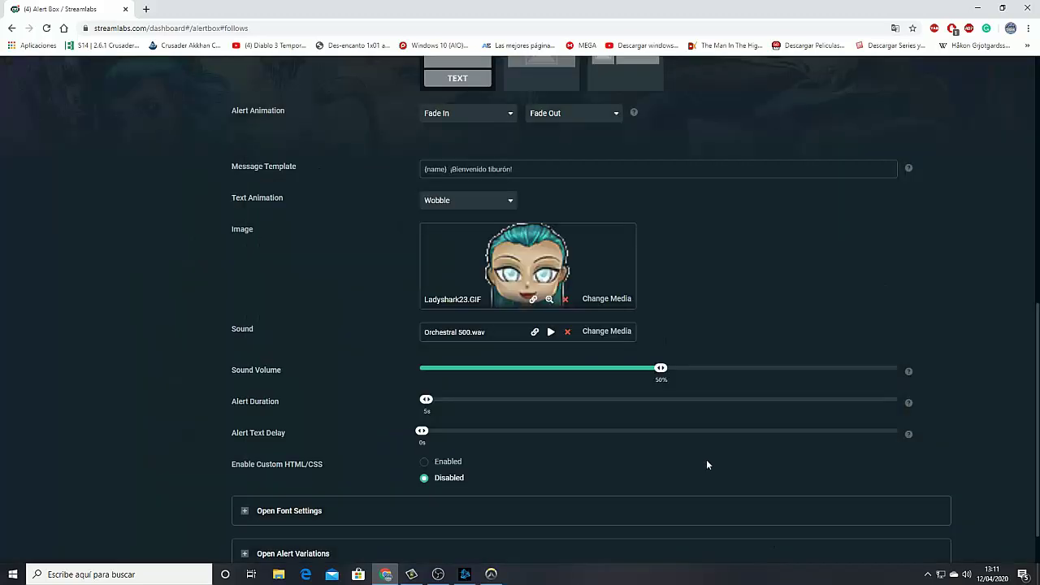
- Browse the stock sounds available for the follow alert, copying some sound URLs, and close the gallery without choosing one
{"action": "left_click", "coordinate": [596, 333]}
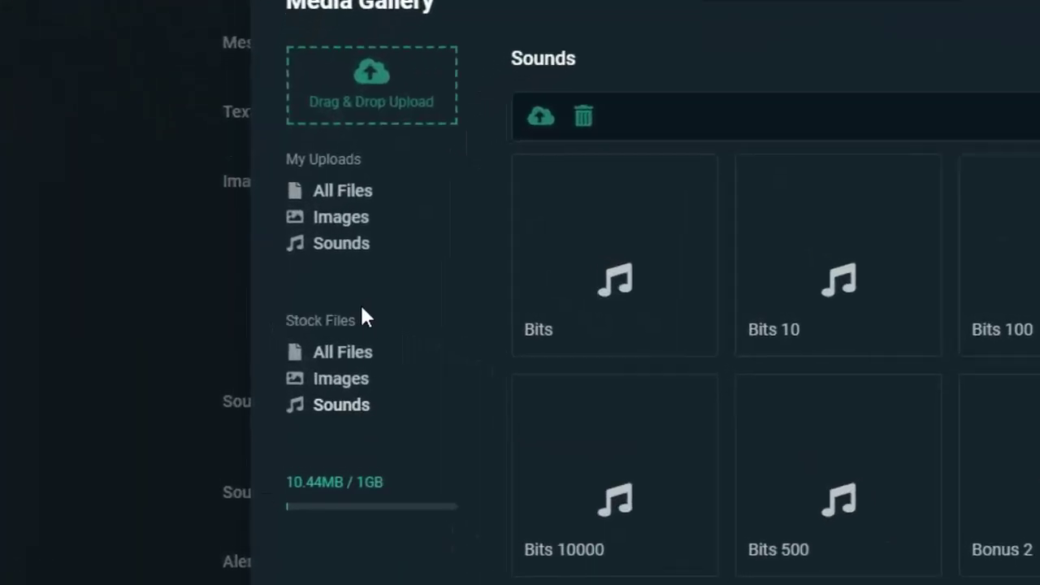
{"action": "left_click_drag", "start_coordinate": [362, 313], "coordinate": [315, 318]}
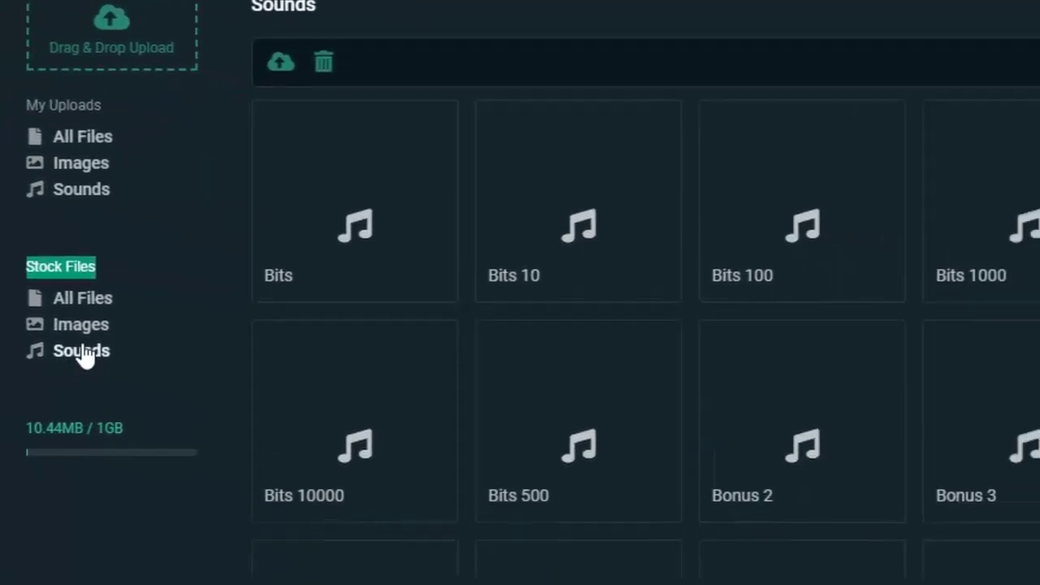
{"action": "mouse_move", "coordinate": [549, 284]}
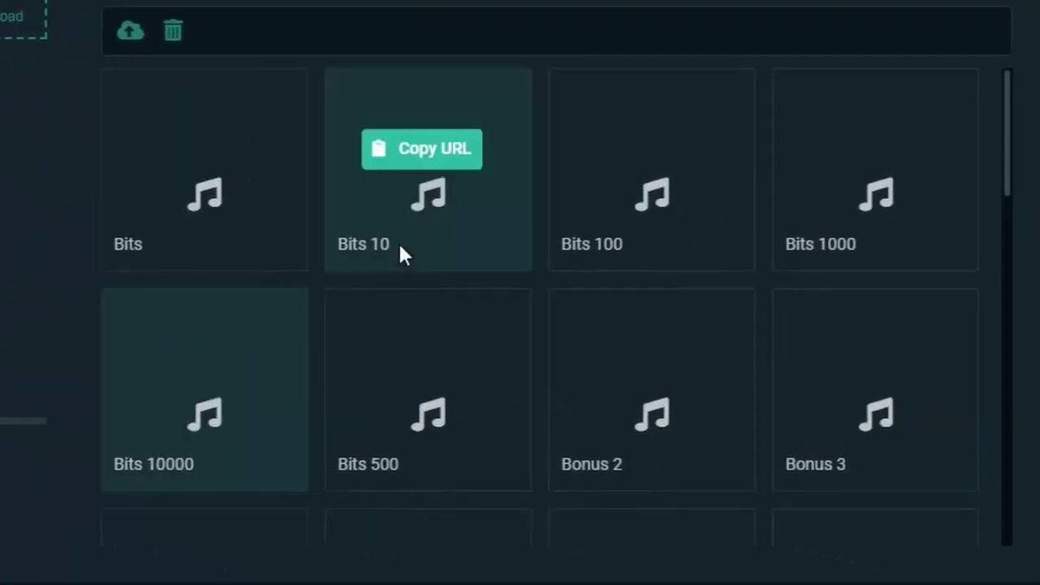
{"action": "mouse_move", "coordinate": [637, 171]}
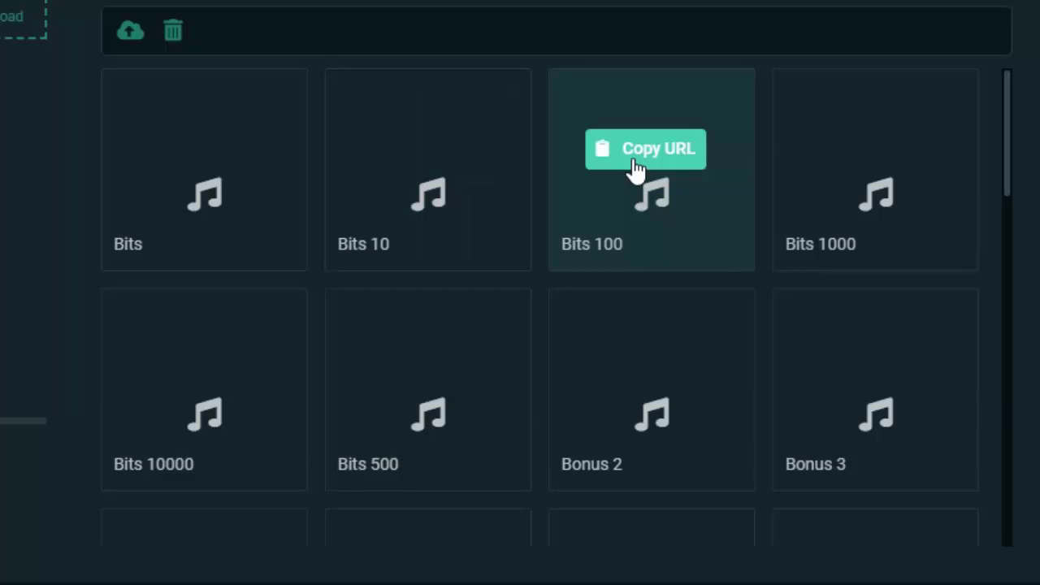
{"action": "left_click", "coordinate": [818, 151]}
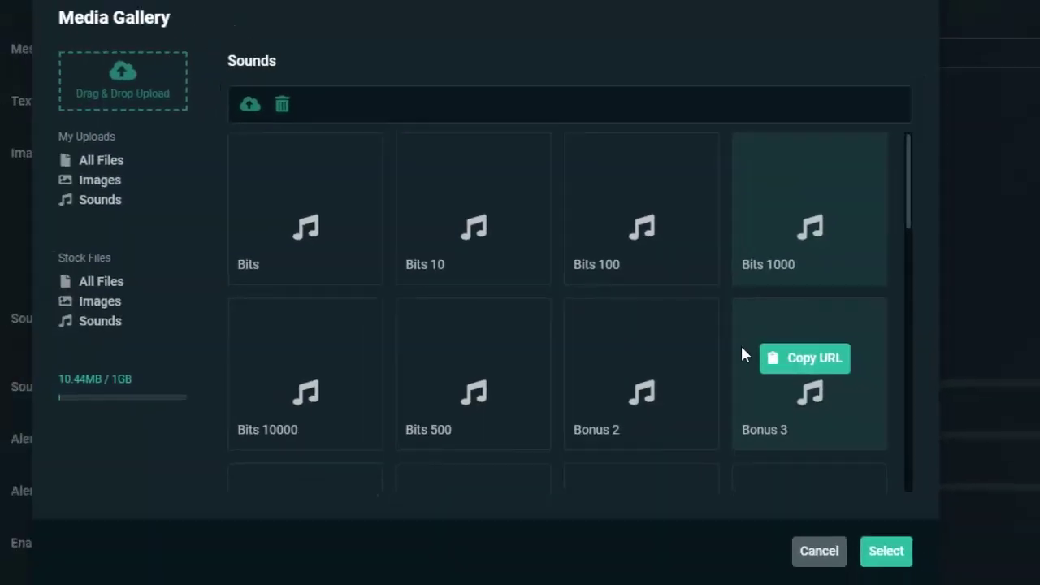
{"action": "scroll", "coordinate": [740, 343], "scroll_direction": "down", "scroll_amount": 3}
{"action": "mouse_move", "coordinate": [634, 383]}
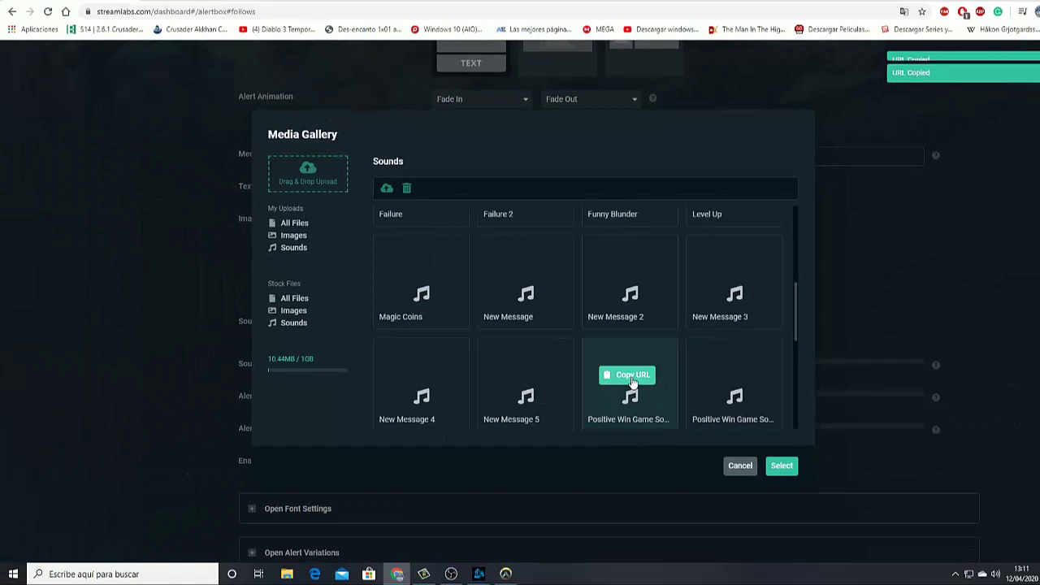
{"action": "left_click", "coordinate": [541, 378]}
{"action": "scroll", "coordinate": [581, 362], "scroll_direction": "down", "scroll_amount": 2}
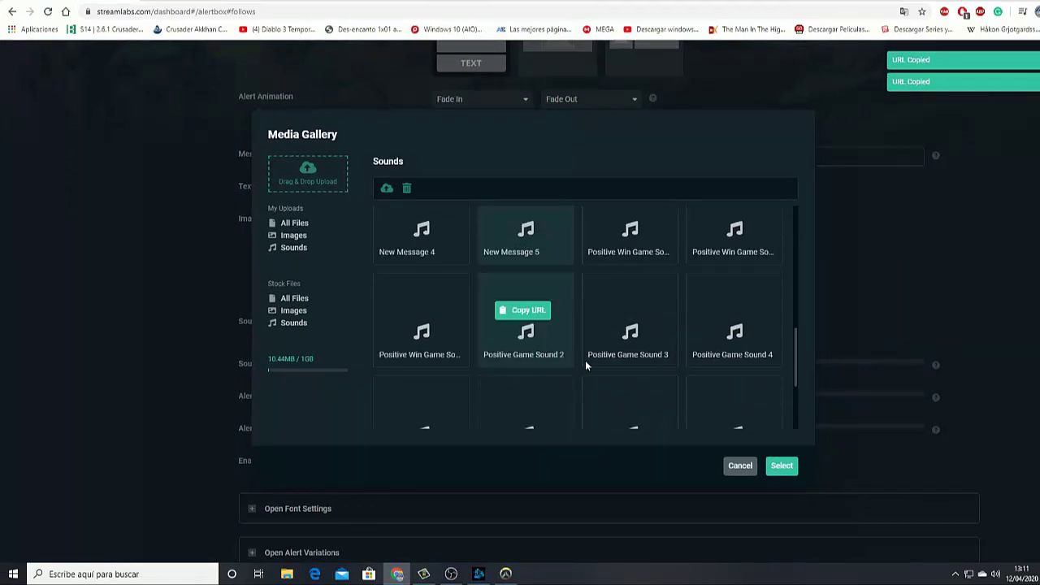
{"action": "left_click", "coordinate": [626, 315]}
{"action": "scroll", "coordinate": [626, 321], "scroll_direction": "down", "scroll_amount": 3}
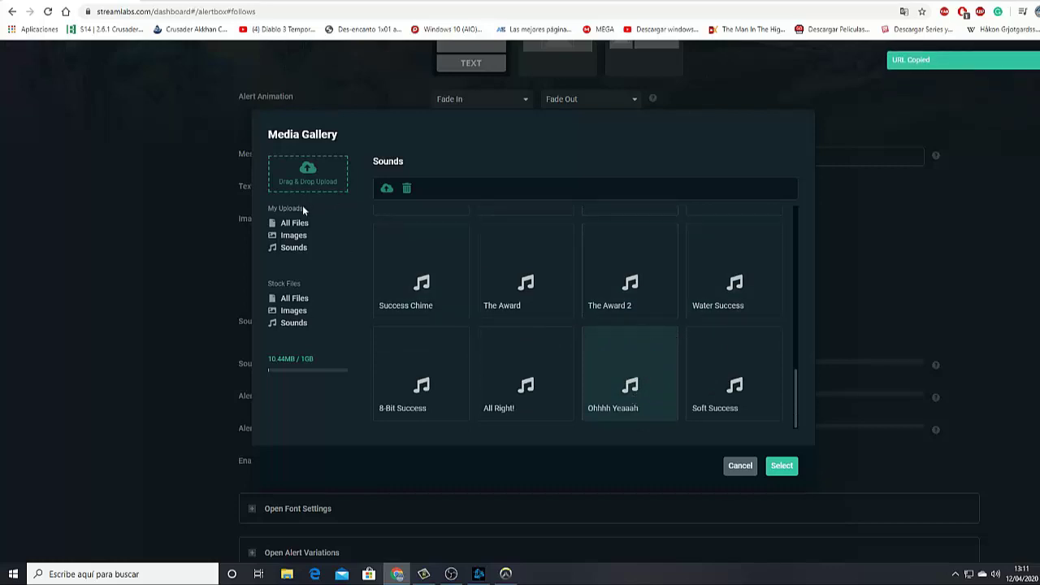
{"action": "left_click_drag", "start_coordinate": [303, 209], "coordinate": [277, 211]}
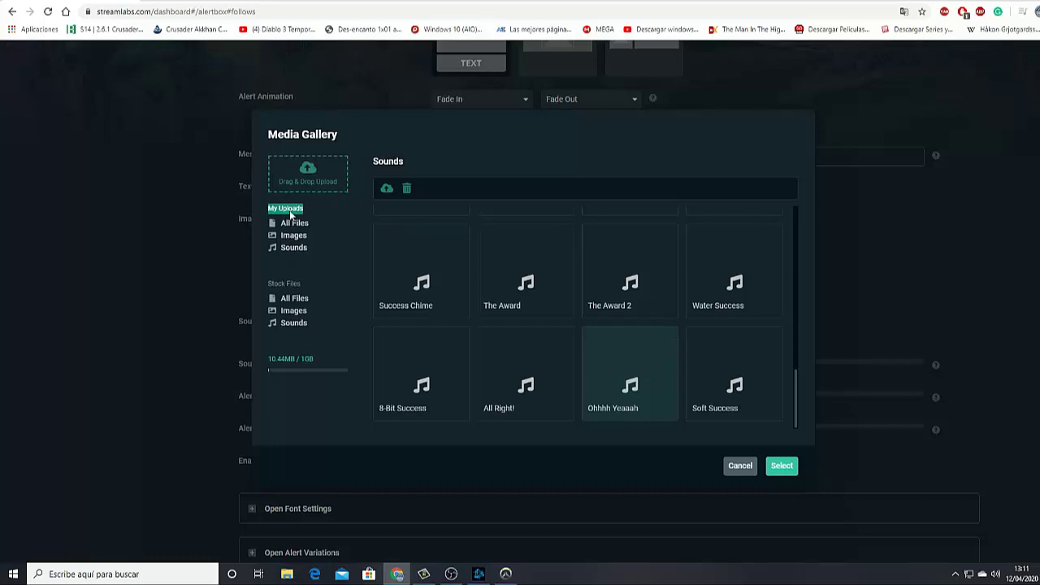
{"action": "left_click", "coordinate": [318, 266]}
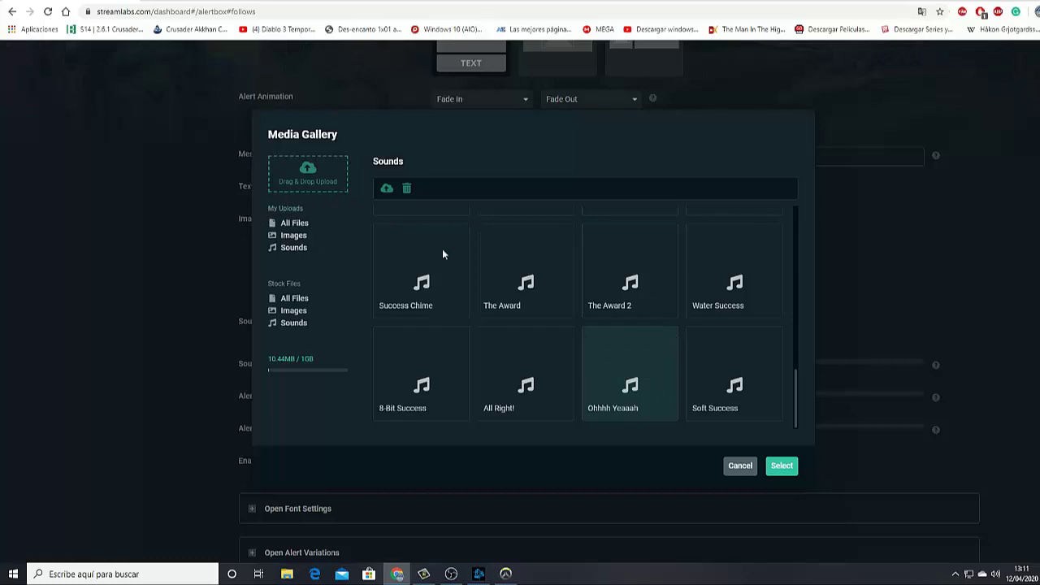
{"action": "left_click", "coordinate": [741, 467]}
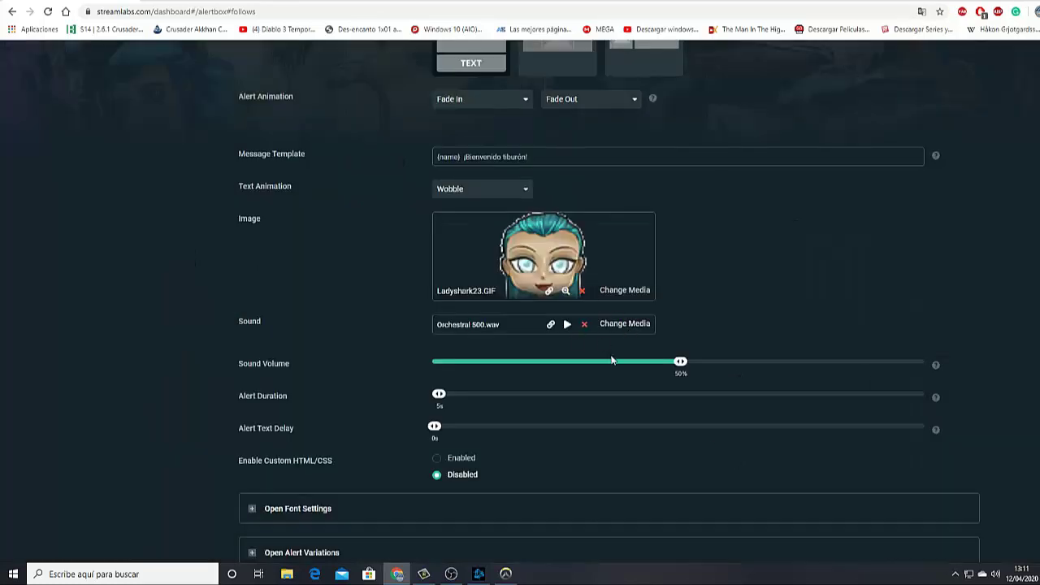
- Examine the follow alert's sound volume, and expand its font settings and alert variations to review them
{"action": "mouse_move", "coordinate": [284, 365]}
{"action": "left_mouse_down"}
{"action": "mouse_move", "coordinate": [238, 367]}
{"action": "mouse_move", "coordinate": [276, 366]}
{"action": "left_mouse_up"}
{"action": "left_click", "coordinate": [299, 370]}
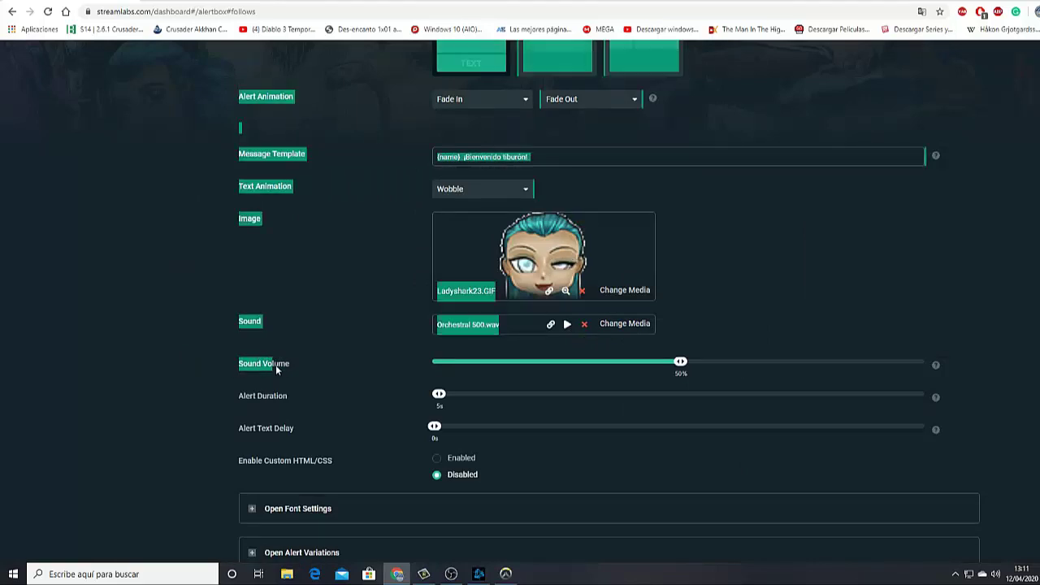
{"action": "left_click", "coordinate": [415, 382]}
{"action": "mouse_move", "coordinate": [693, 367]}
{"action": "left_mouse_down"}
{"action": "mouse_move", "coordinate": [868, 367]}
{"action": "mouse_move", "coordinate": [550, 367]}
{"action": "mouse_move", "coordinate": [681, 365]}
{"action": "left_mouse_up"}
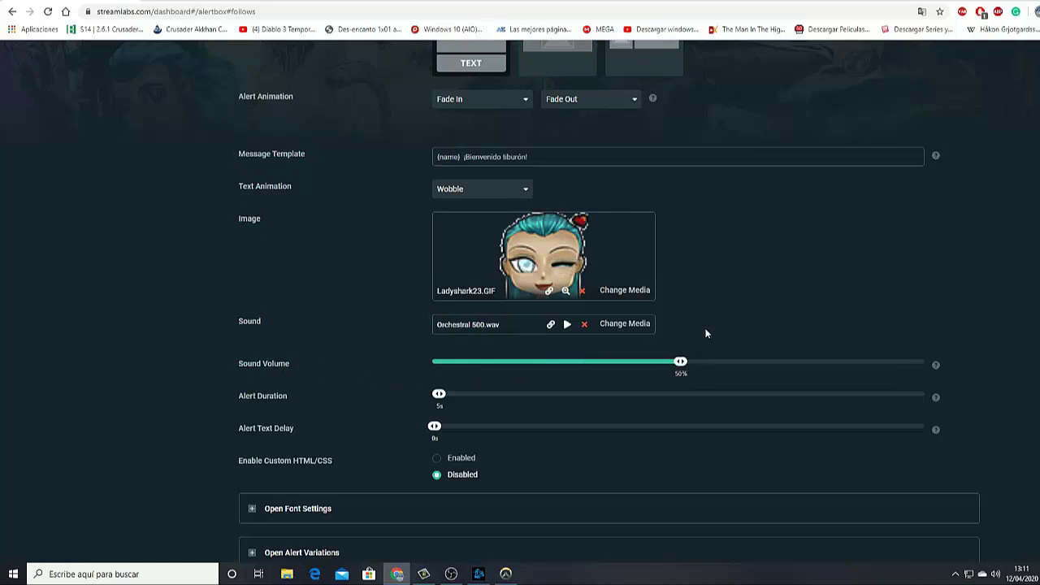
{"action": "scroll", "coordinate": [694, 338], "scroll_direction": "down", "scroll_amount": 1}
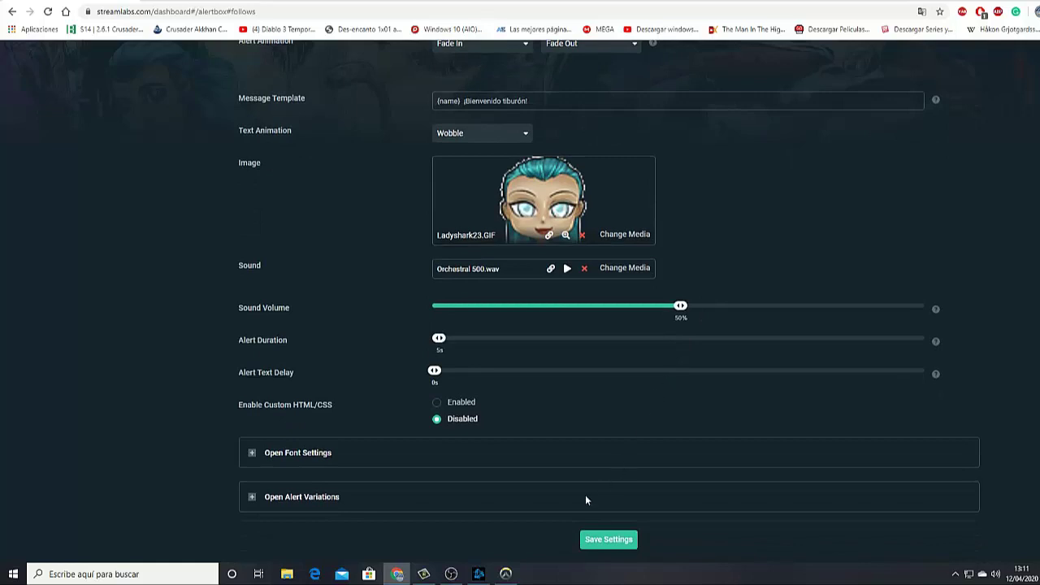
{"action": "left_click", "coordinate": [251, 453]}
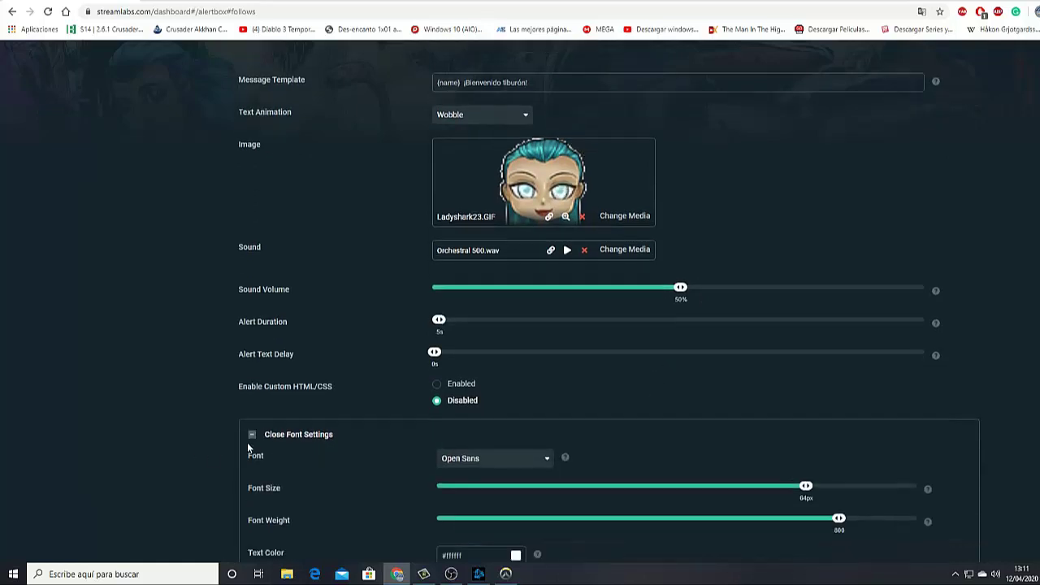
{"action": "scroll", "coordinate": [249, 447], "scroll_direction": "down", "scroll_amount": 2}
{"action": "left_click", "coordinate": [252, 497]}
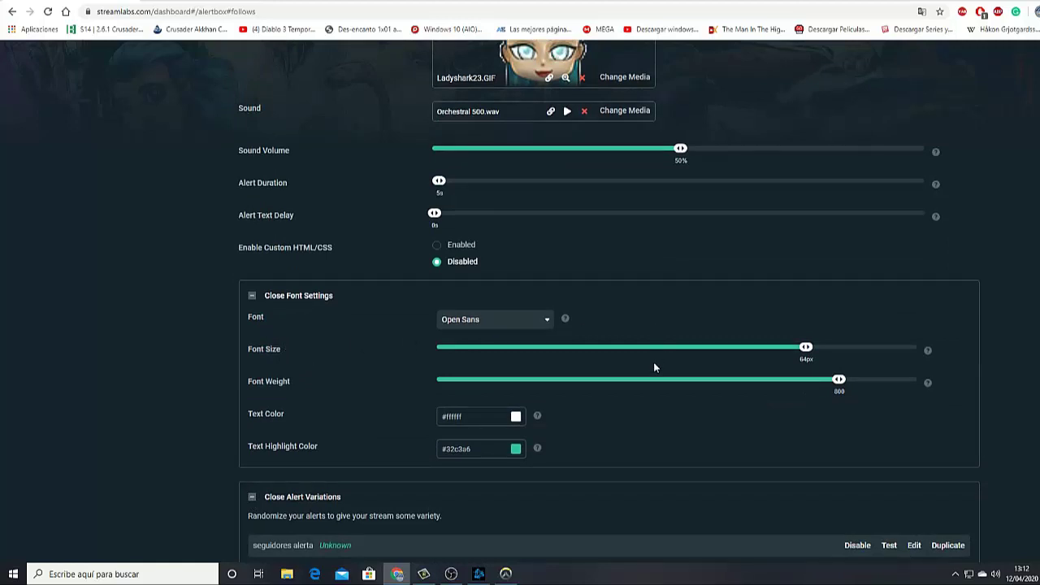
{"action": "scroll", "coordinate": [533, 436], "scroll_direction": "down", "scroll_amount": 2}
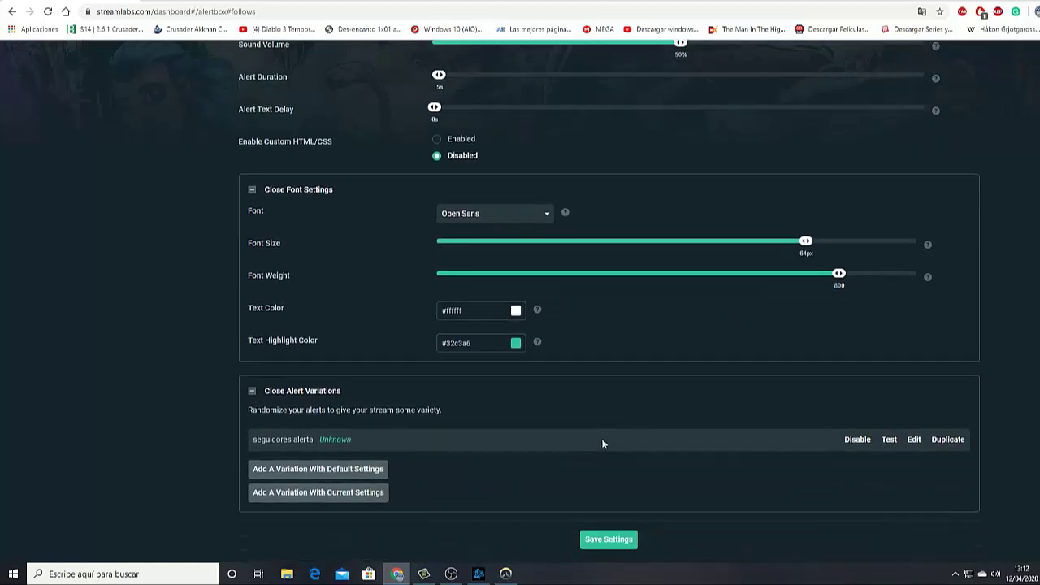
- Open the "seguidores alerta" variation for editing, review its settings from name to custom HTML/CSS, and save it
{"action": "left_click", "coordinate": [913, 443]}
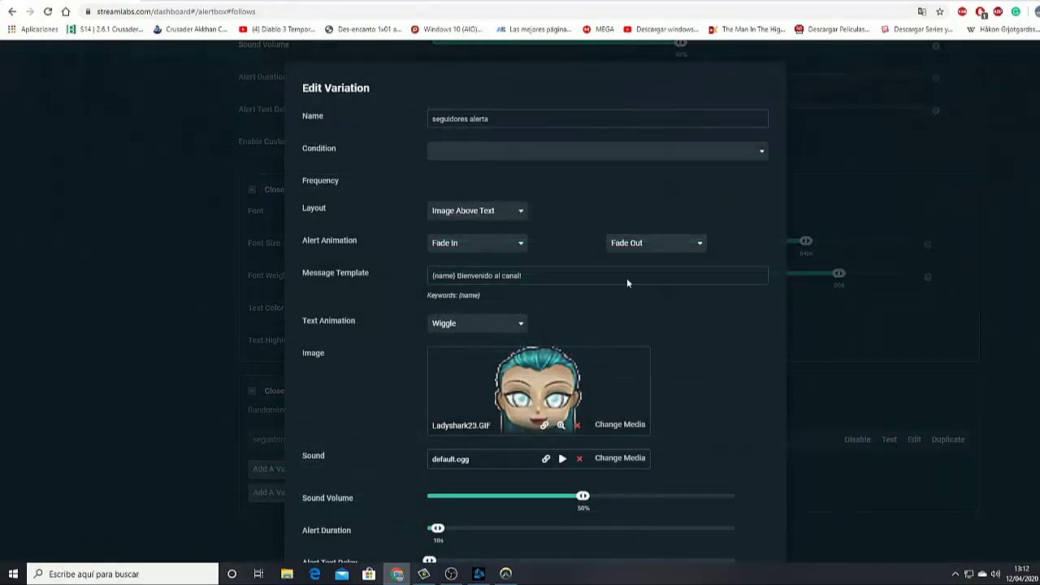
{"action": "scroll", "coordinate": [601, 244], "scroll_direction": "down", "scroll_amount": 2}
{"action": "scroll", "coordinate": [634, 418], "scroll_direction": "down", "scroll_amount": 2}
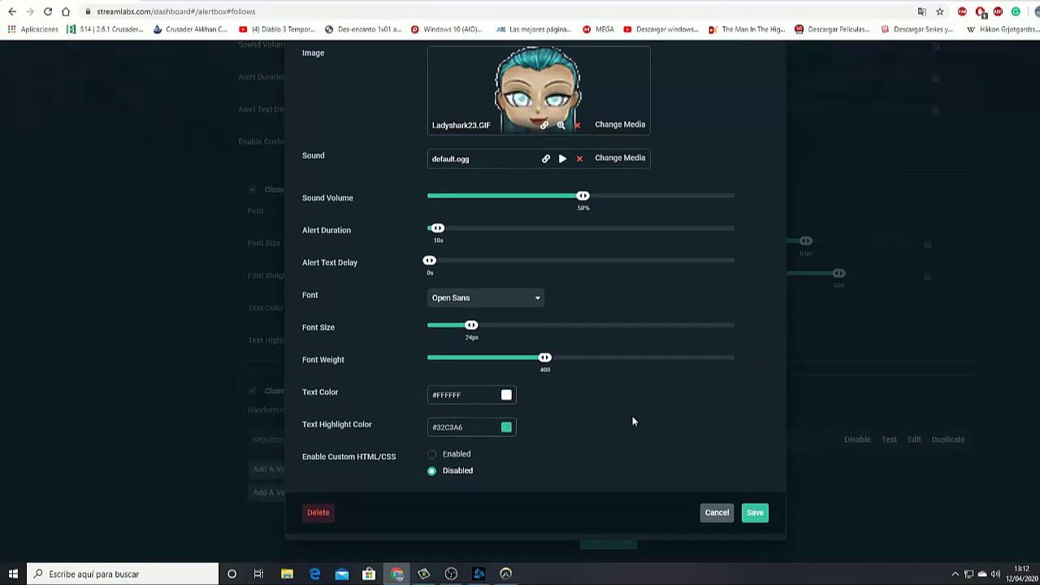
{"action": "scroll", "coordinate": [634, 420], "scroll_direction": "up", "scroll_amount": 2}
{"action": "scroll", "coordinate": [633, 420], "scroll_direction": "up", "scroll_amount": 3}
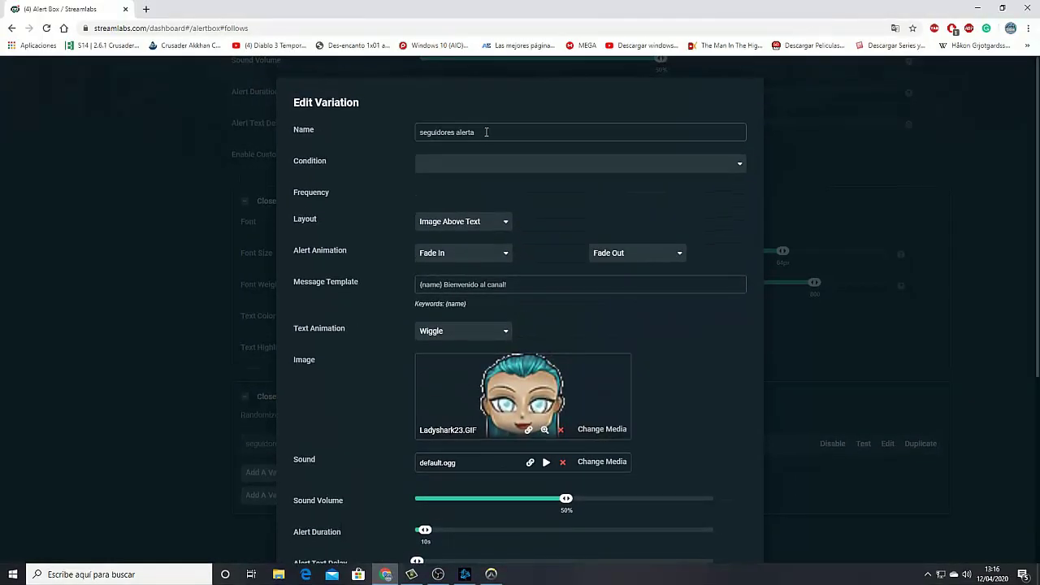
{"action": "left_click_drag", "start_coordinate": [486, 132], "coordinate": [415, 144]}
{"action": "left_click", "coordinate": [526, 155]}
{"action": "scroll", "coordinate": [545, 252], "scroll_direction": "down", "scroll_amount": 1}
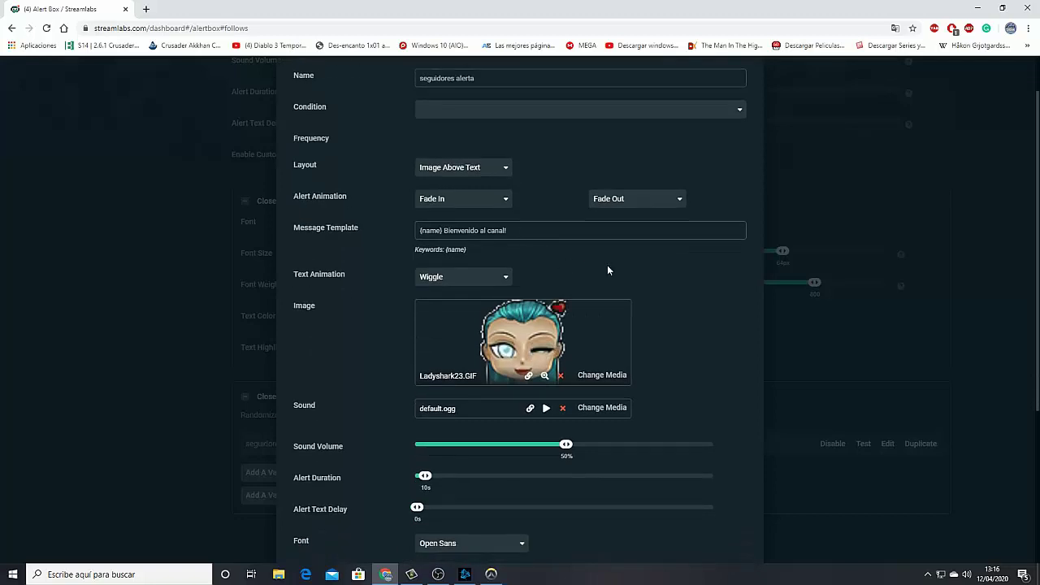
{"action": "scroll", "coordinate": [607, 265], "scroll_direction": "down", "scroll_amount": 4}
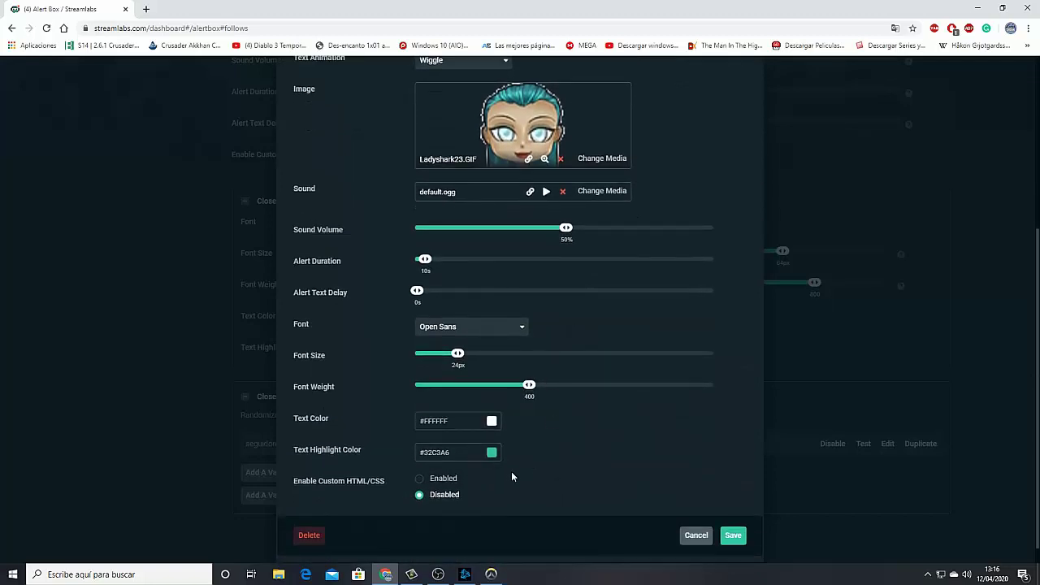
{"action": "scroll", "coordinate": [509, 463], "scroll_direction": "up", "scroll_amount": 4}
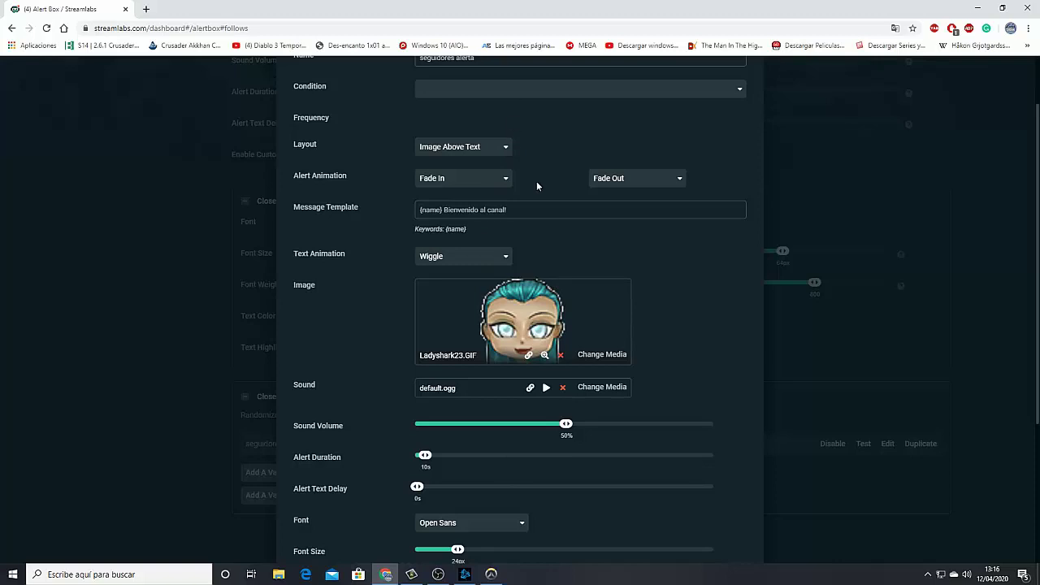
{"action": "scroll", "coordinate": [537, 186], "scroll_direction": "down", "scroll_amount": 4}
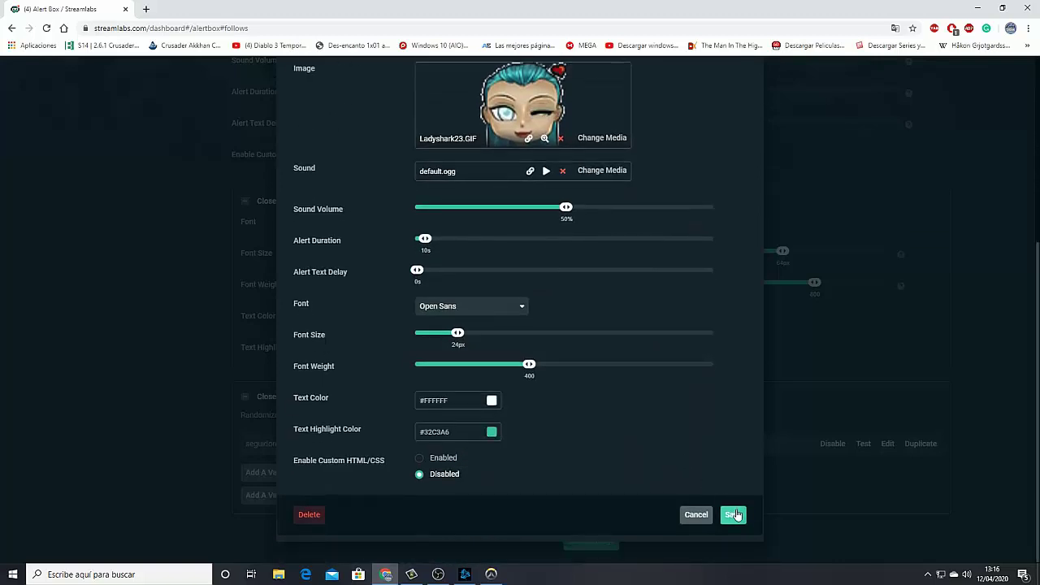
{"action": "left_click", "coordinate": [733, 515]}
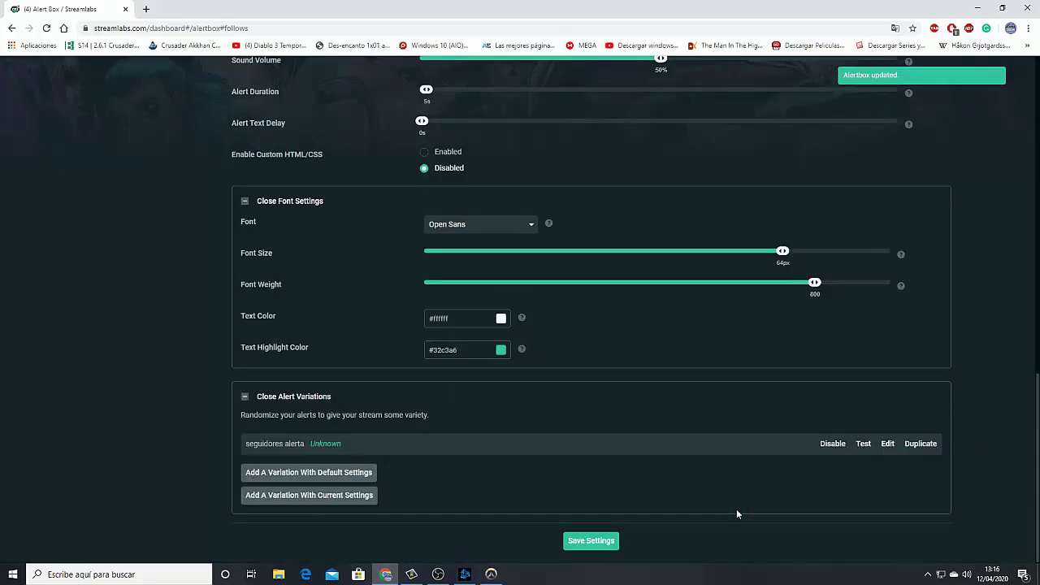
- Copy the Alert Box widget URL for Follows and switch to OBS Studio
{"action": "scroll", "coordinate": [731, 504], "scroll_direction": "up", "scroll_amount": 3}
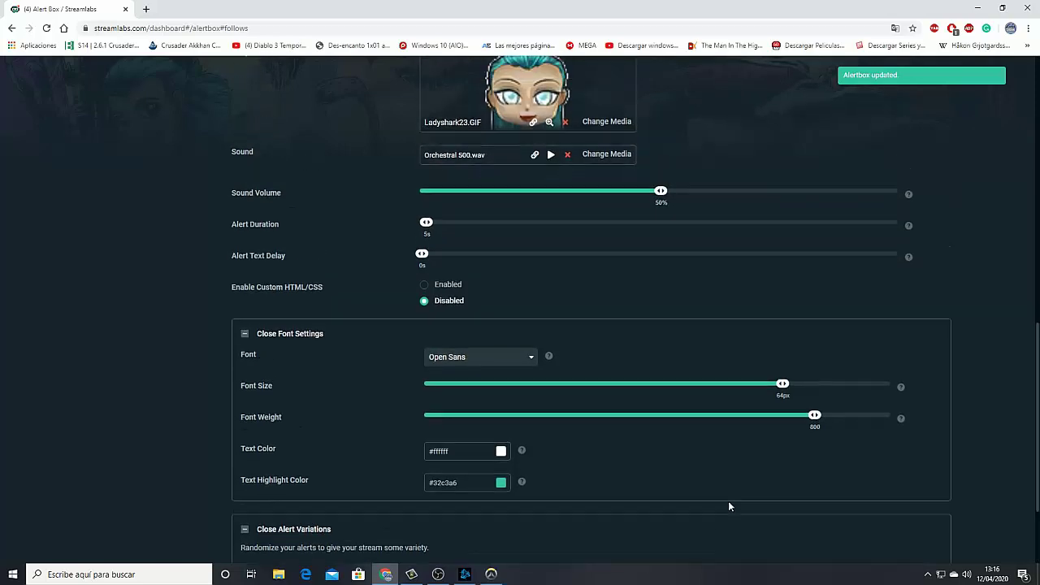
{"action": "scroll", "coordinate": [728, 504], "scroll_direction": "up", "scroll_amount": 5}
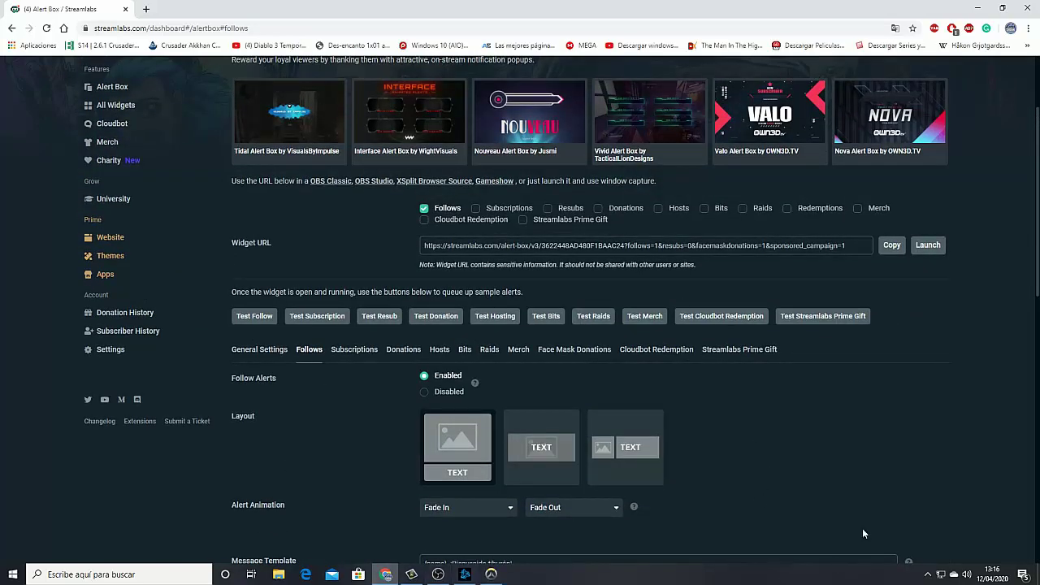
{"action": "scroll", "coordinate": [813, 408], "scroll_direction": "down", "scroll_amount": 1}
{"action": "scroll", "coordinate": [809, 374], "scroll_direction": "up", "scroll_amount": 1}
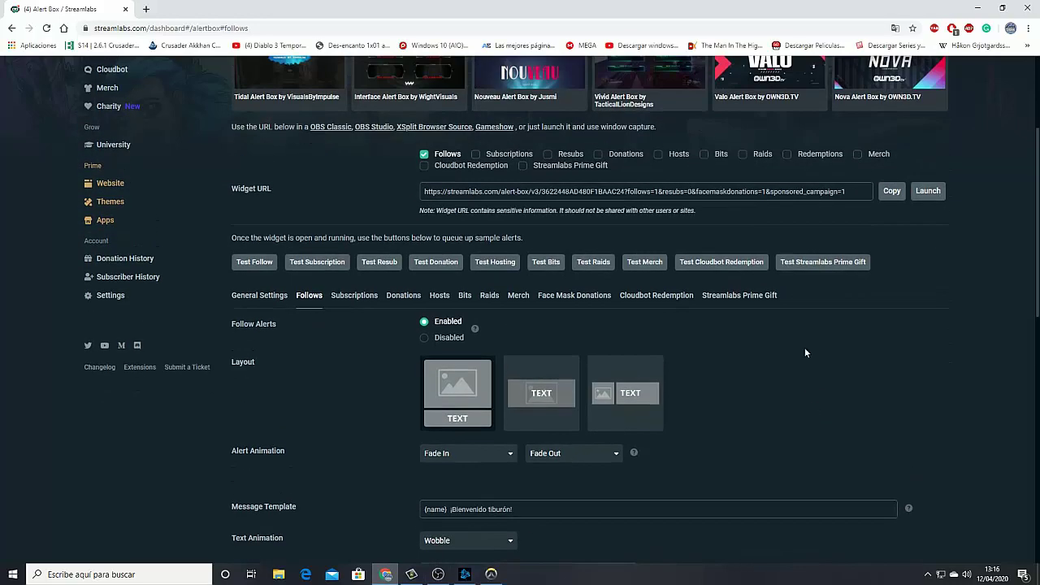
{"action": "left_click", "coordinate": [889, 193]}
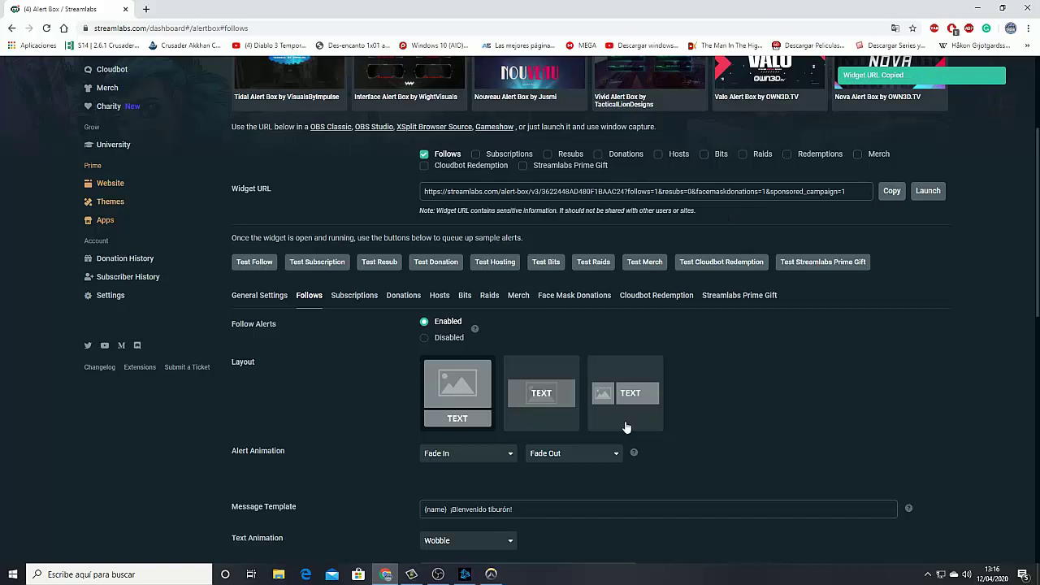
{"action": "left_click", "coordinate": [440, 576]}
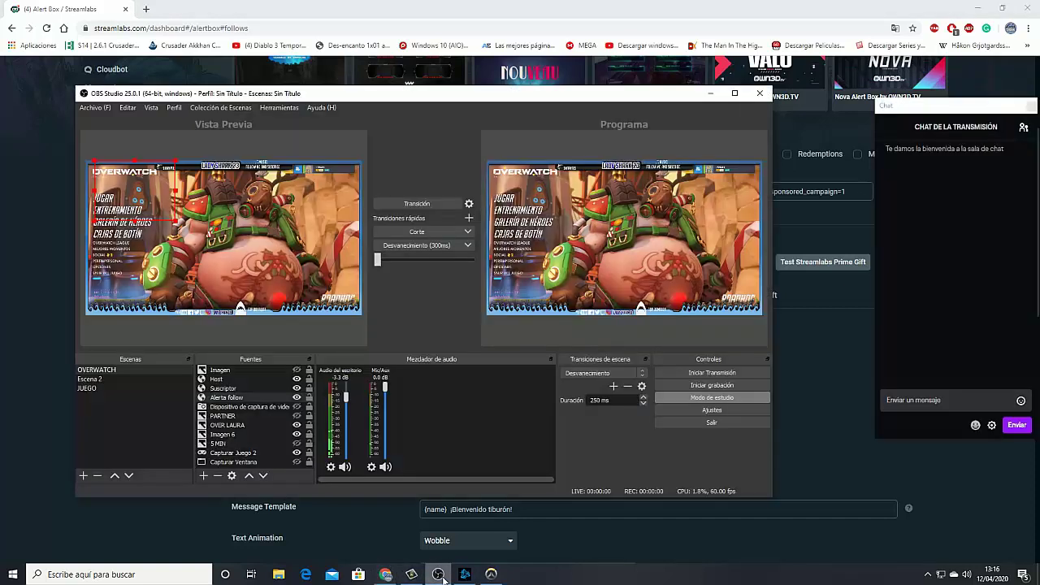
{"action": "left_click_drag", "start_coordinate": [406, 94], "coordinate": [496, 83]}
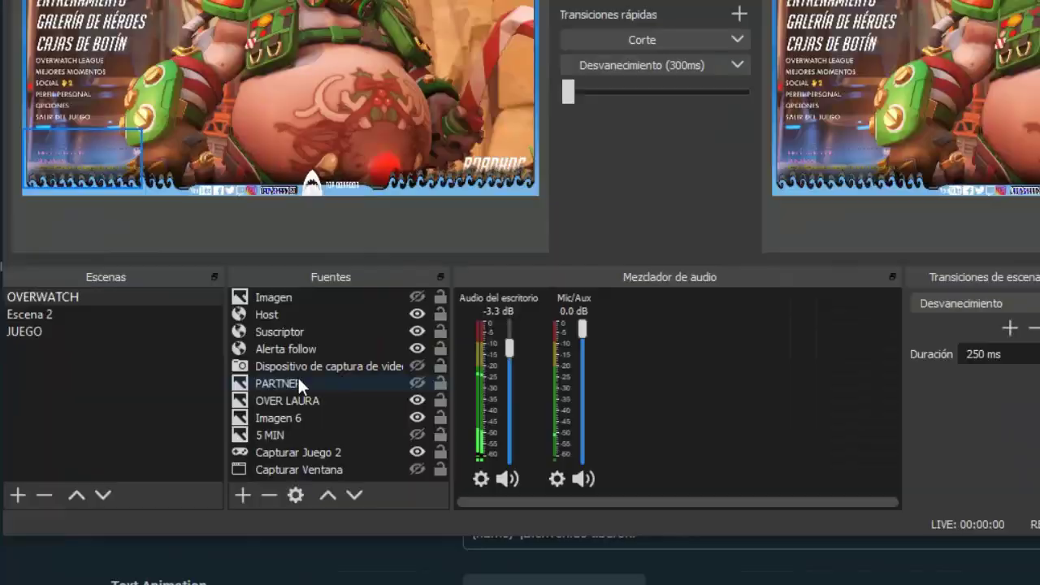
- Add a new browser source (Navegador) named "PRUEBA ALERTAS 1" to the OVERWATCH scene
{"action": "left_click", "coordinate": [294, 349]}
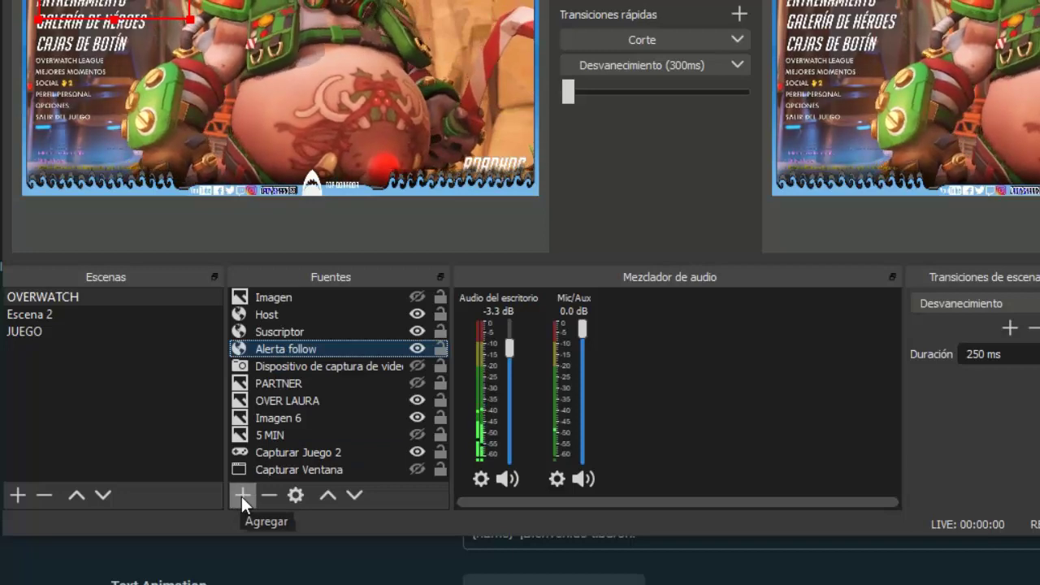
{"action": "left_click", "coordinate": [241, 496]}
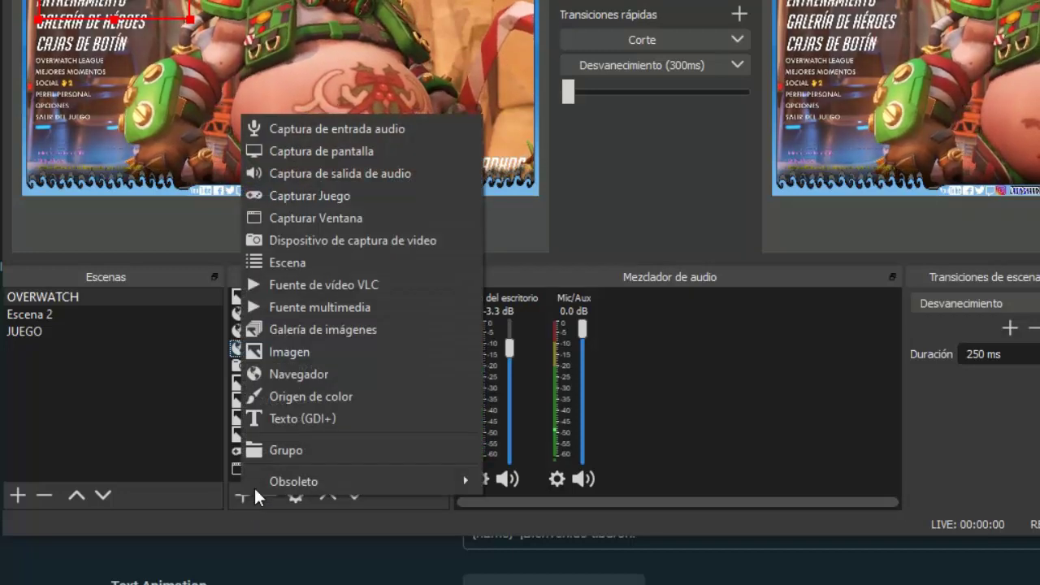
{"action": "left_click", "coordinate": [335, 378]}
{"action": "type", "text": "P"}
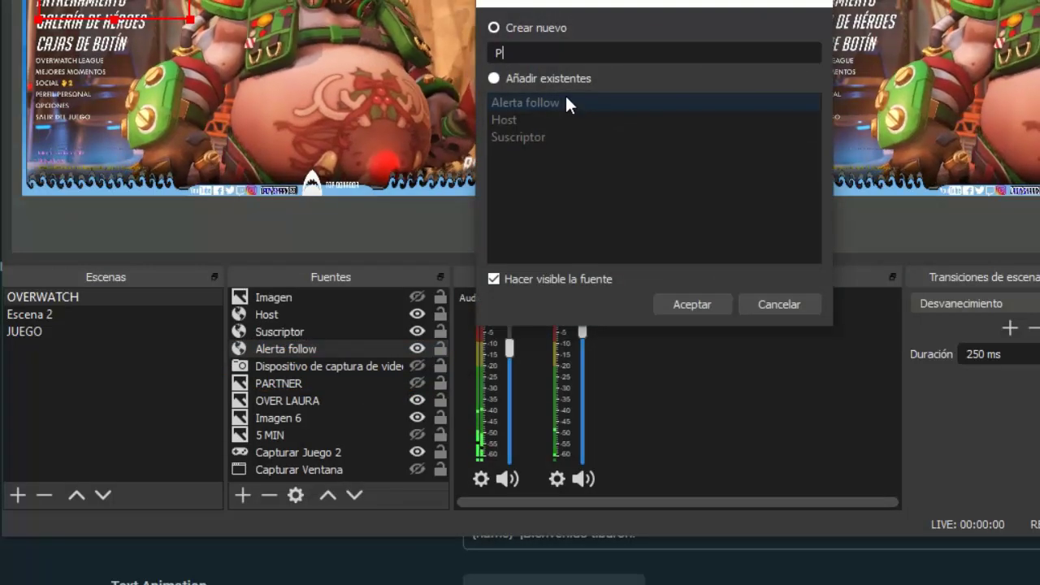
{"action": "type", "text": "RUEBA ALERTAS 1"}
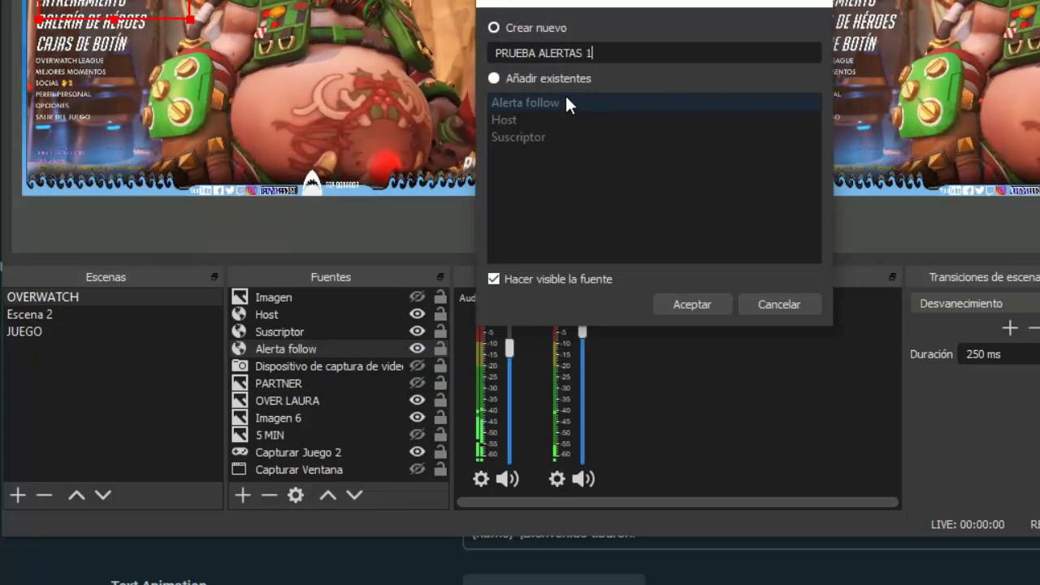
{"action": "key", "text": "Return"}
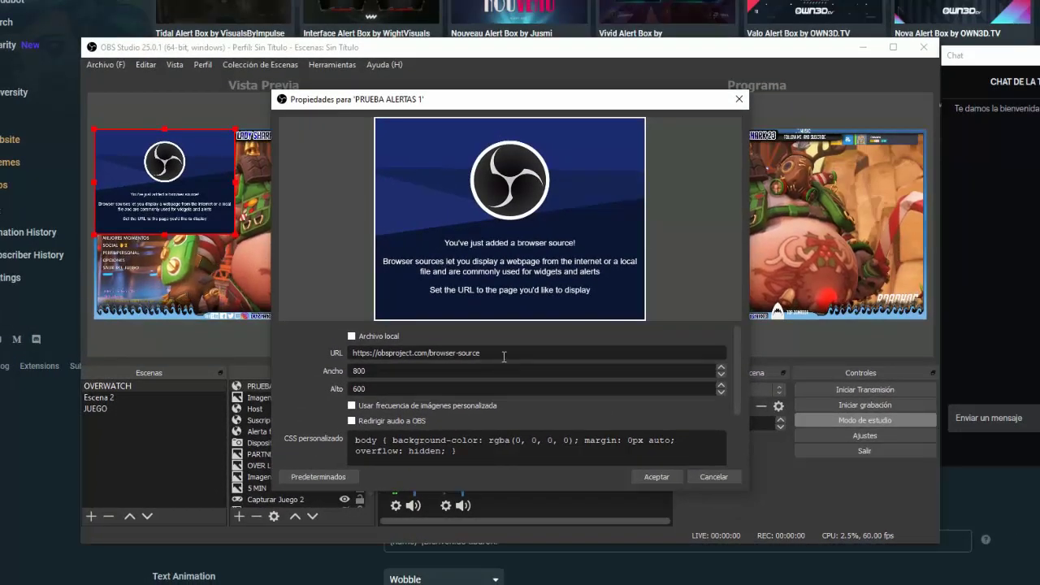
- Replace the new browser source's default URL with the copied Streamlabs widget URL and accept its properties
{"action": "left_click_drag", "start_coordinate": [504, 356], "coordinate": [337, 356]}
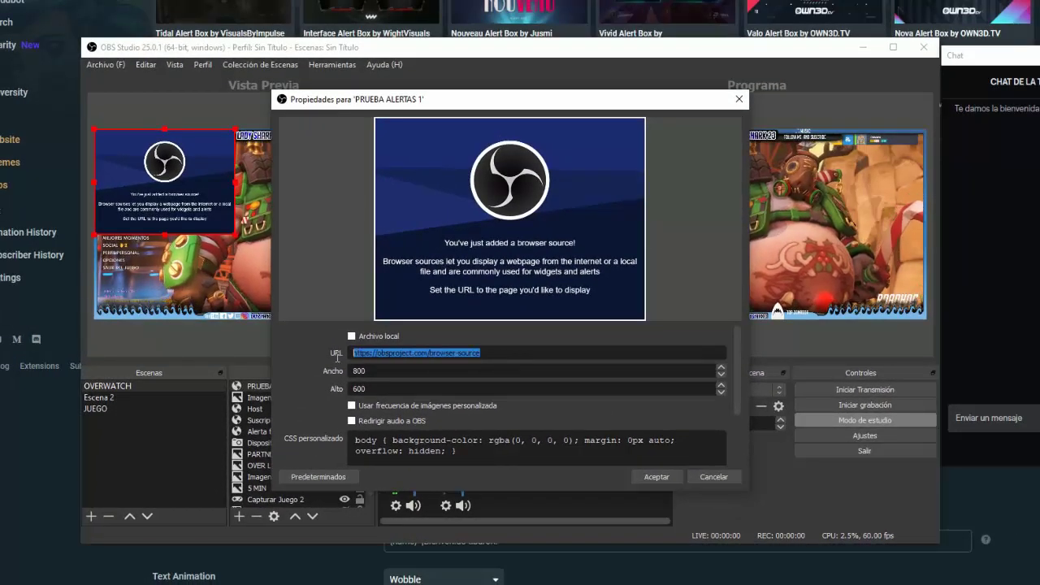
{"action": "key", "text": "BackSpace"}
{"action": "key", "text": "ctrl+v"}
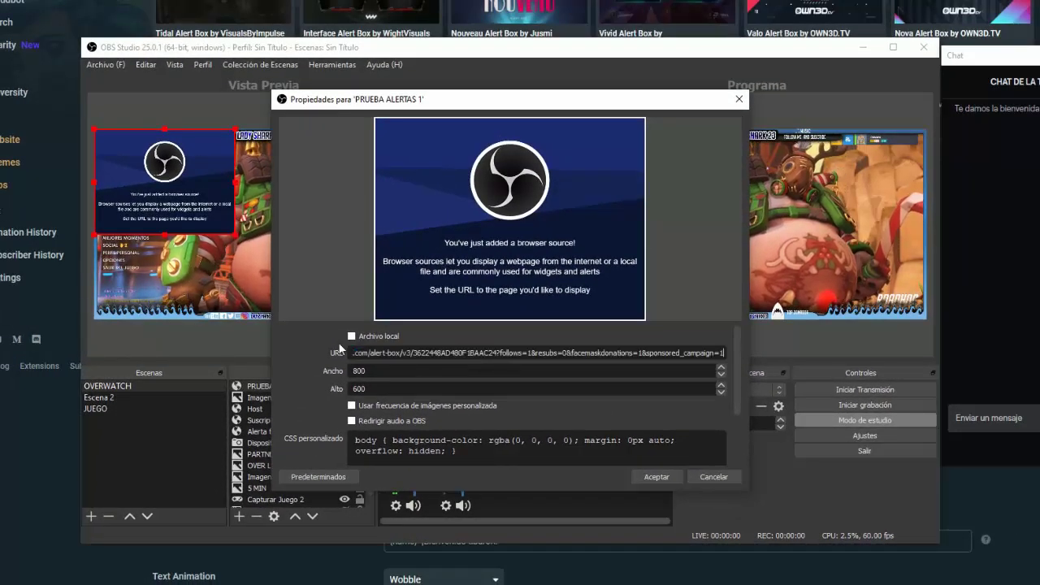
{"action": "left_click", "coordinate": [656, 477]}
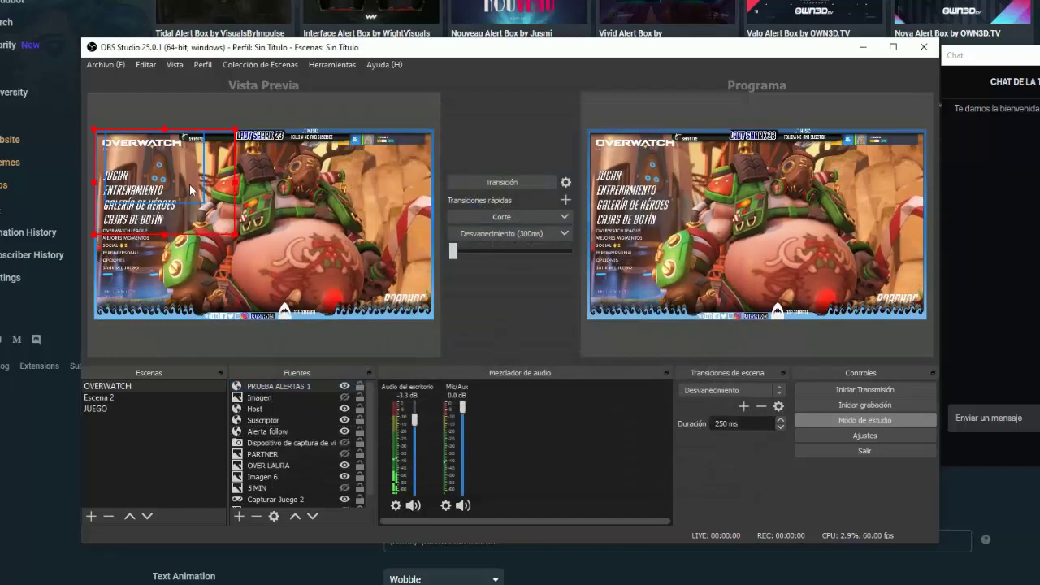
- Enlarge the alert source in the preview and reposition it over the right half of the scene
{"action": "left_click_drag", "start_coordinate": [191, 190], "coordinate": [252, 209]}
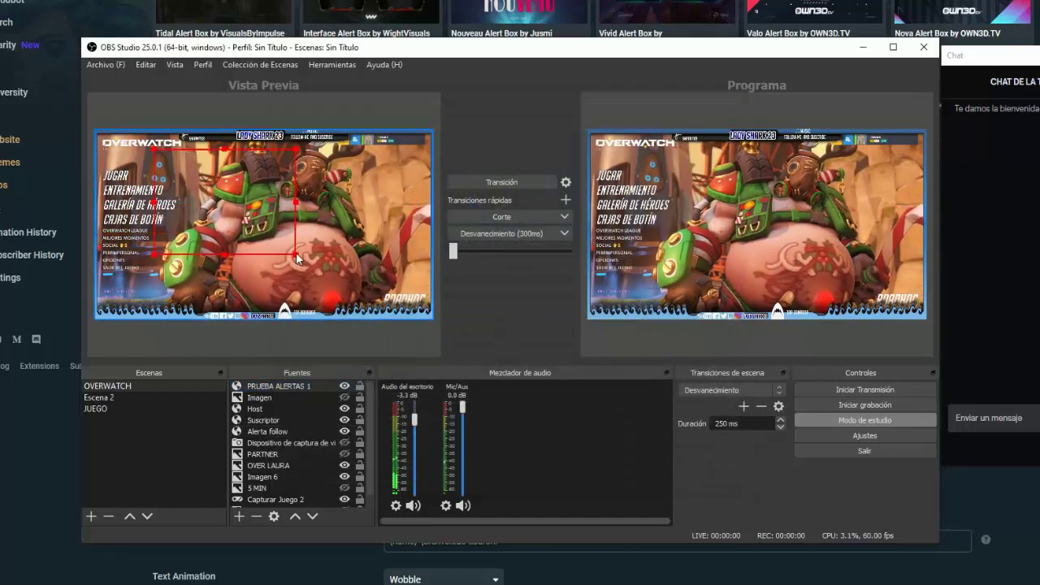
{"action": "left_click_drag", "start_coordinate": [296, 259], "coordinate": [362, 268]}
{"action": "left_click_drag", "start_coordinate": [268, 212], "coordinate": [352, 248]}
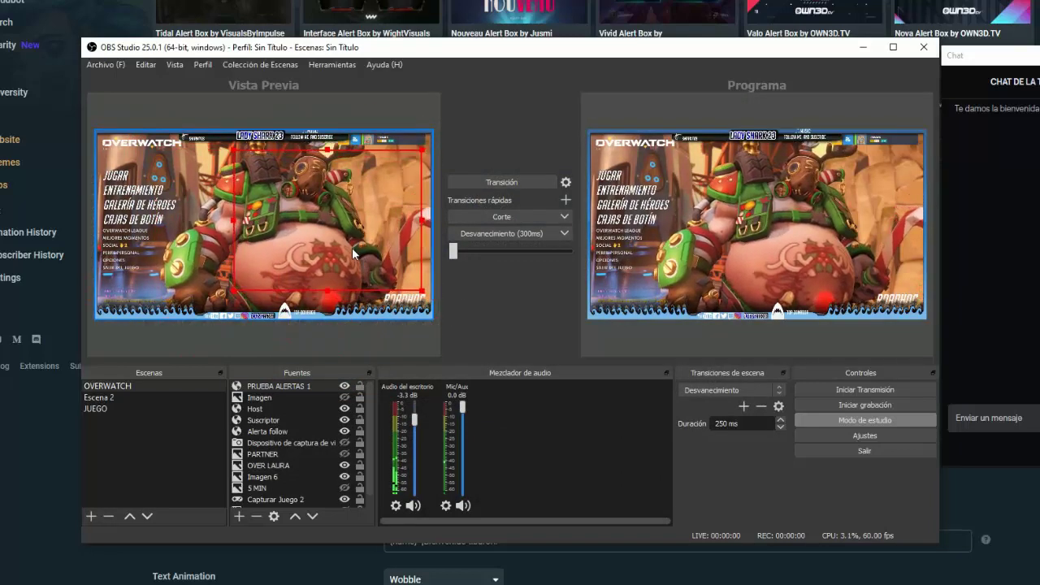
- Send a test follow alert from Streamlabs and check how it plays in the OBS Studio preview
{"action": "left_click", "coordinate": [50, 457]}
{"action": "left_click", "coordinate": [180, 236]}
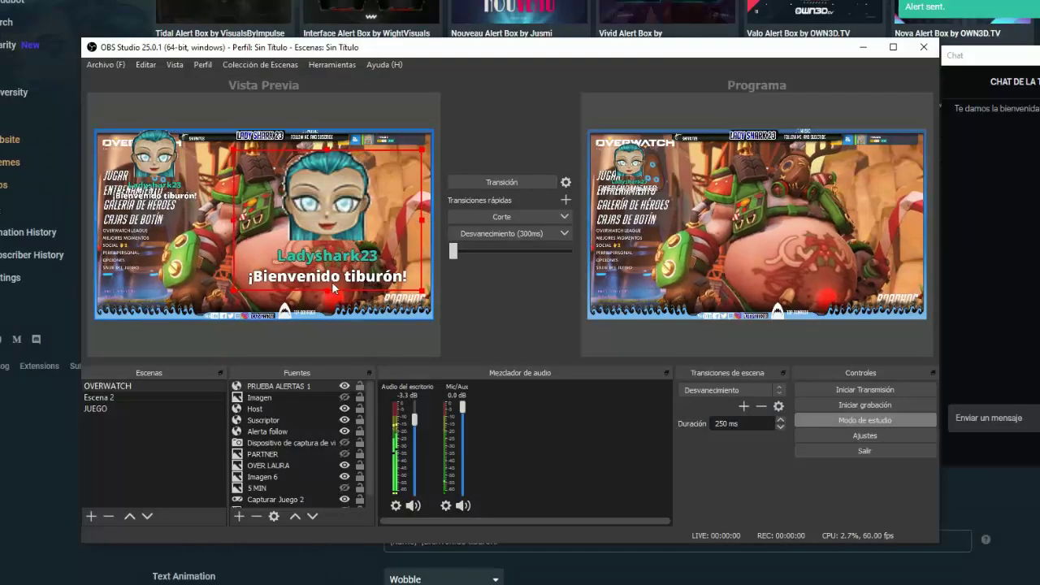
{"action": "left_click", "coordinate": [79, 439]}
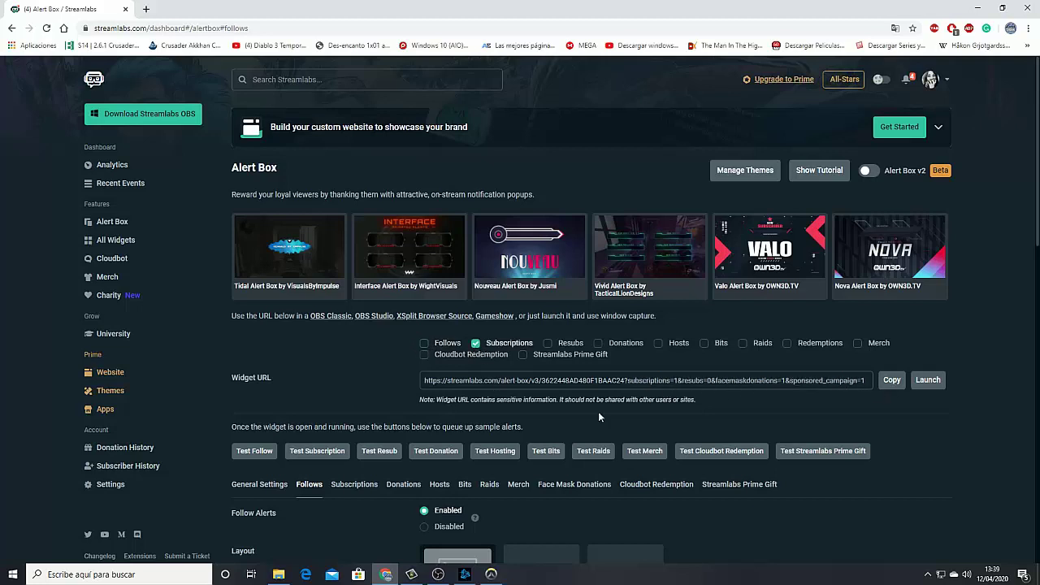
- Open the Subscriptions alert settings in Streamlabs and review their message template, text animation, image and sound
{"action": "left_click", "coordinate": [354, 485]}
{"action": "scroll", "coordinate": [376, 469], "scroll_direction": "down", "scroll_amount": 6}
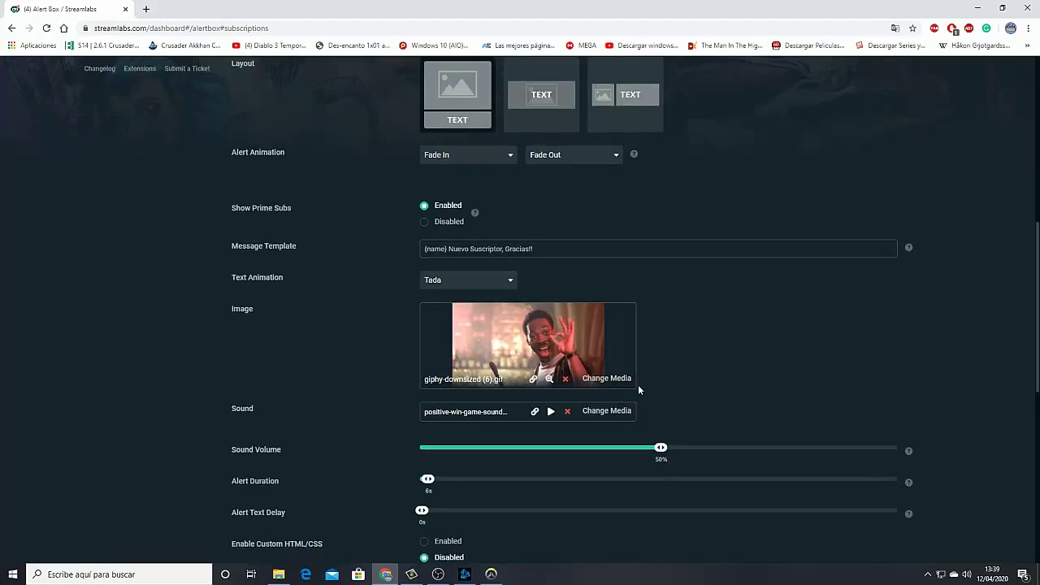
- Include Donations alongside Subscriptions in the widget URL and review the donation alert's settings
{"action": "scroll", "coordinate": [638, 385], "scroll_direction": "up", "scroll_amount": 5}
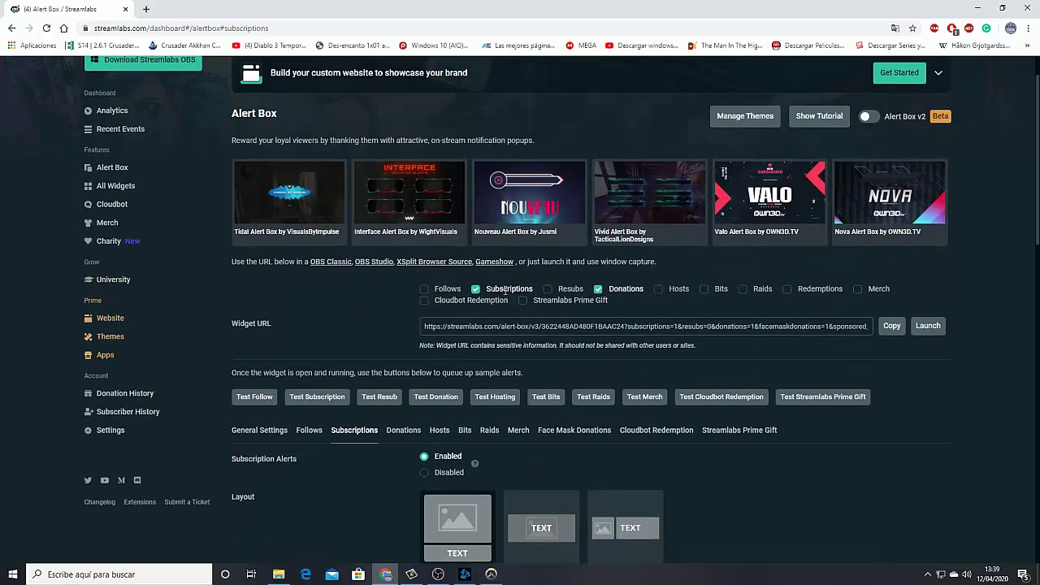
{"action": "left_click", "coordinate": [410, 433]}
{"action": "scroll", "coordinate": [409, 435], "scroll_direction": "down", "scroll_amount": 5}
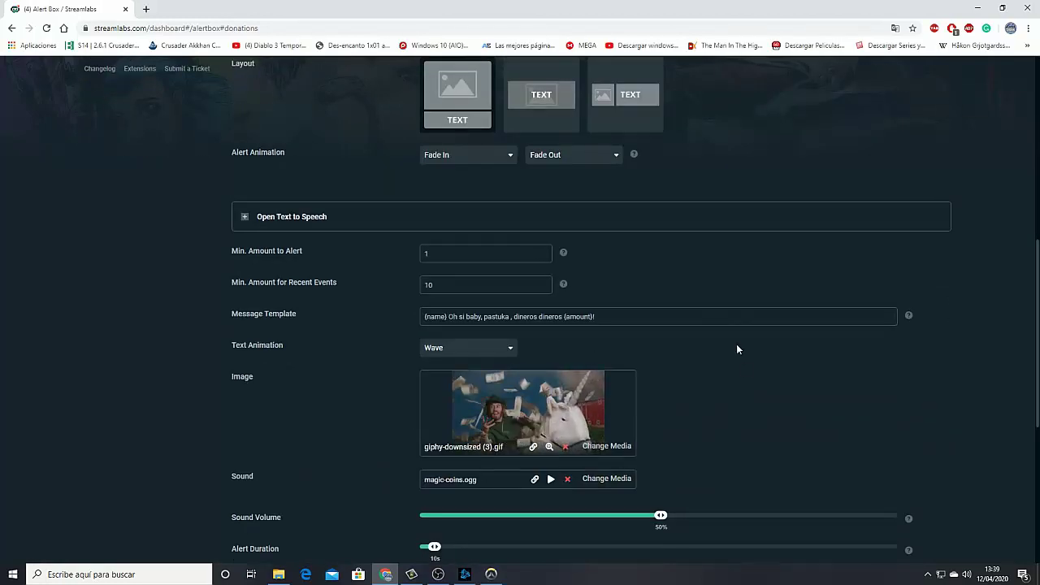
- Set the widget URL's alerts to Donations and Hosts, and review the host alert's message template, text animation, image and sound settings
{"action": "scroll", "coordinate": [737, 344], "scroll_direction": "down", "scroll_amount": 2}
{"action": "scroll", "coordinate": [679, 447], "scroll_direction": "up", "scroll_amount": 1}
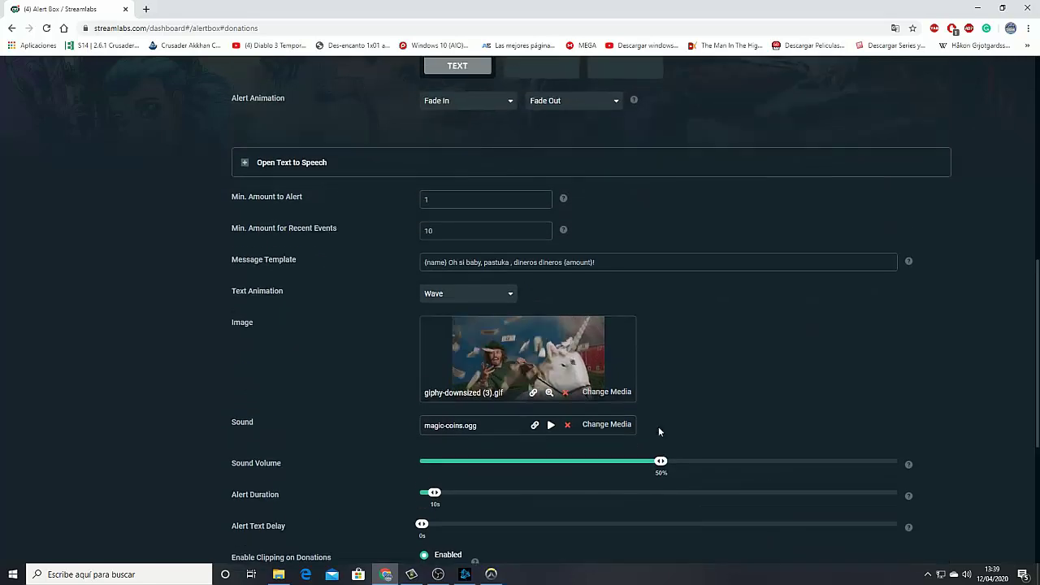
{"action": "scroll", "coordinate": [691, 349], "scroll_direction": "up", "scroll_amount": 1}
{"action": "scroll", "coordinate": [746, 422], "scroll_direction": "up", "scroll_amount": 2}
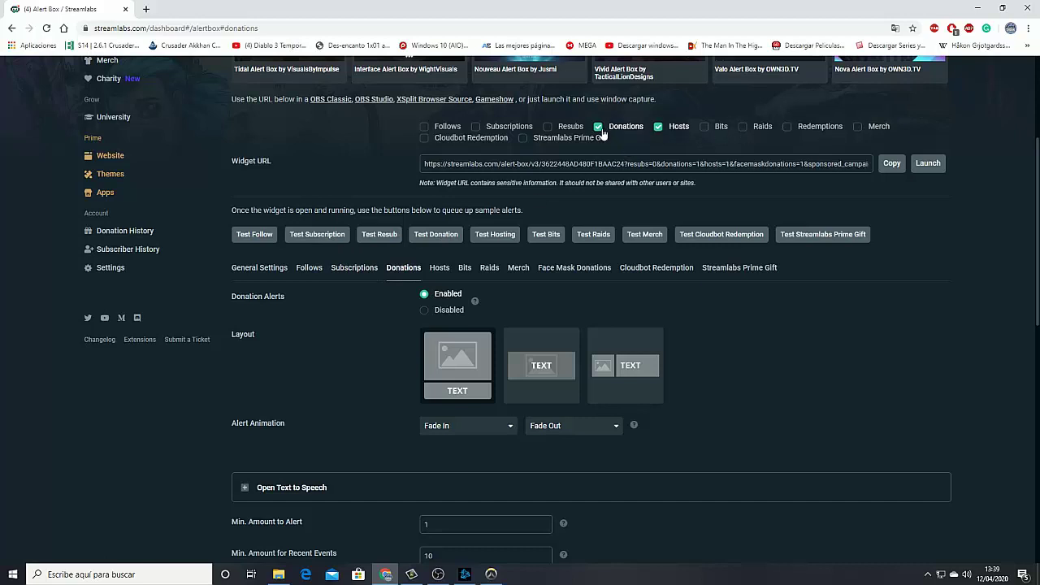
{"action": "left_click", "coordinate": [438, 268]}
{"action": "scroll", "coordinate": [446, 408], "scroll_direction": "down", "scroll_amount": 4}
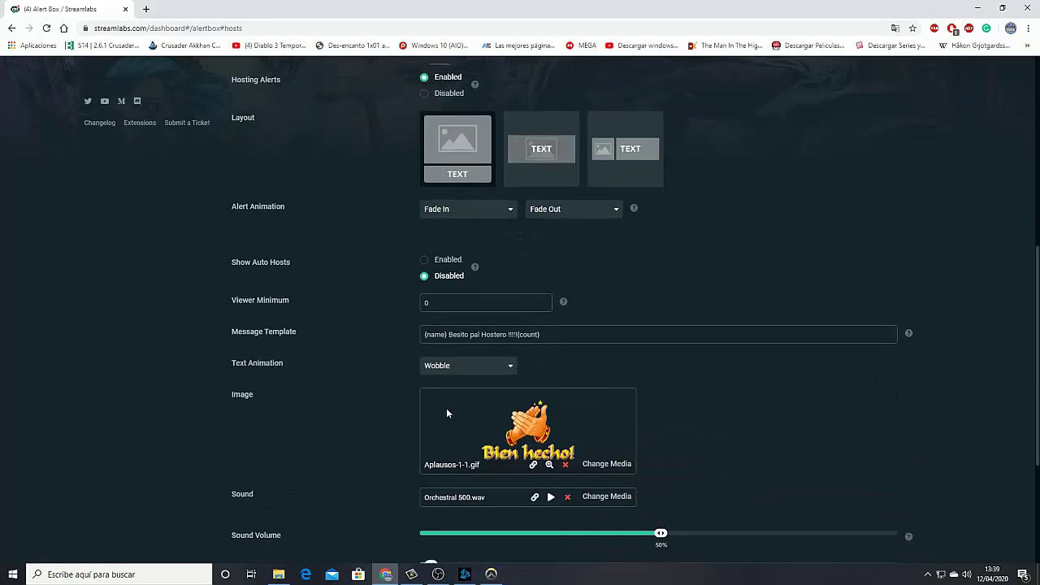
{"action": "scroll", "coordinate": [509, 378], "scroll_direction": "up", "scroll_amount": 3}
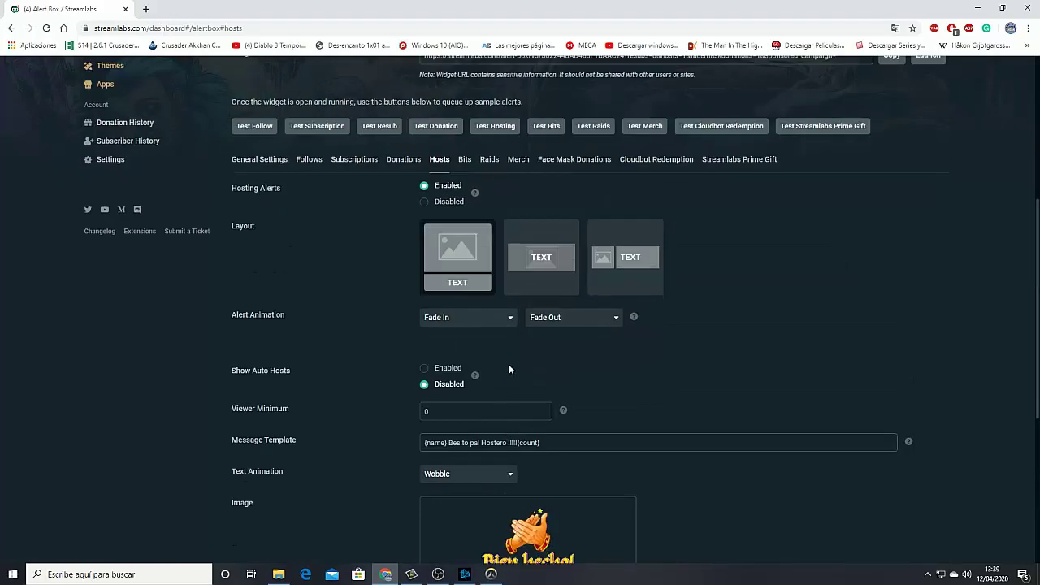
- Send a test hosting alert from Streamlabs and check how it plays in the OBS Studio preview
{"action": "left_click", "coordinate": [495, 128]}
{"action": "key", "text": "alt+Tab"}
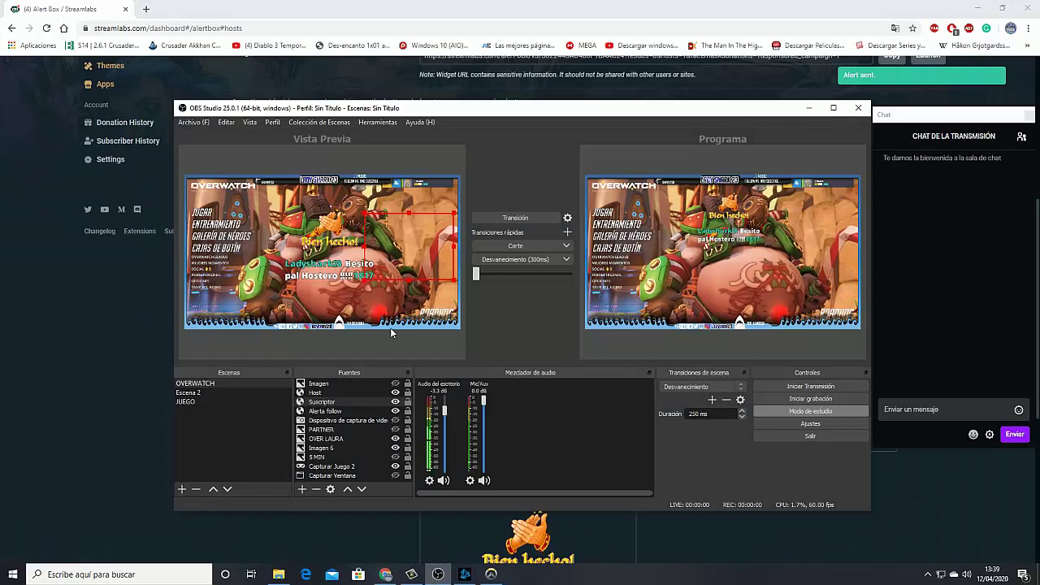
- Select the Suscriptor and Host alert sources in turn to examine where each one sits in the OVERWATCH scene
{"action": "left_click", "coordinate": [314, 281]}
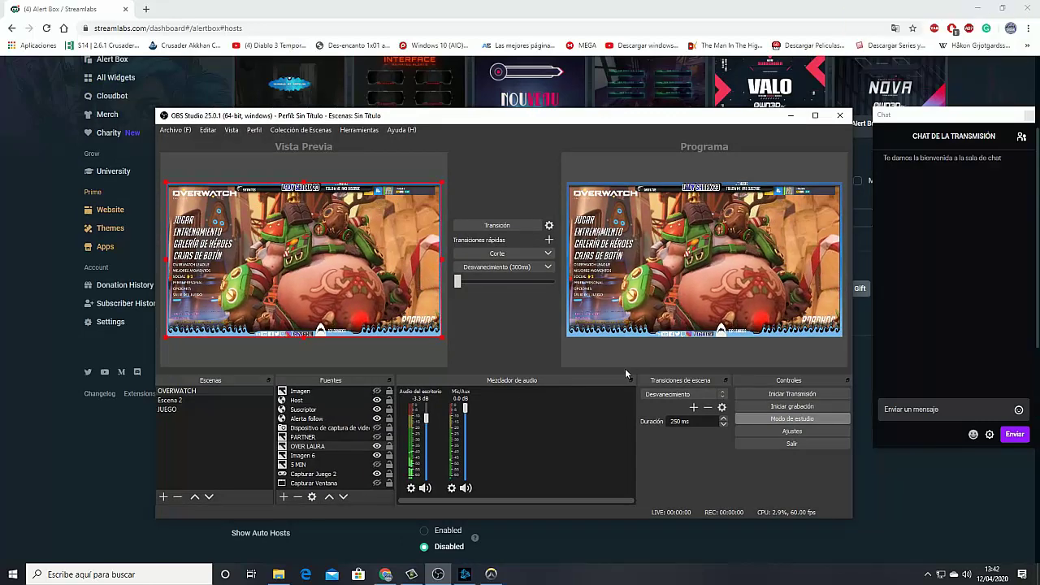
{"action": "left_click", "coordinate": [338, 283]}
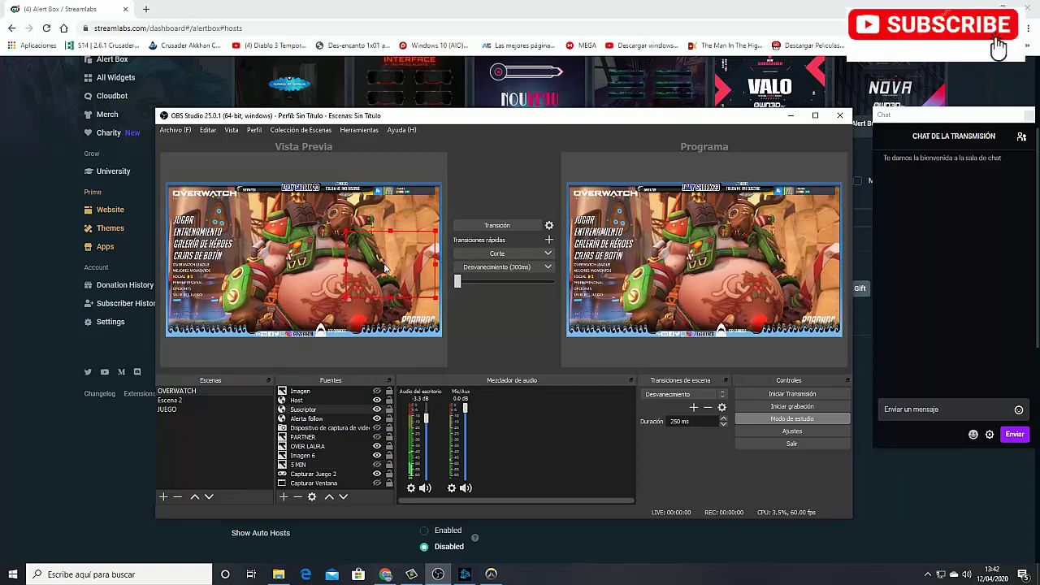
{"action": "left_click", "coordinate": [386, 286]}
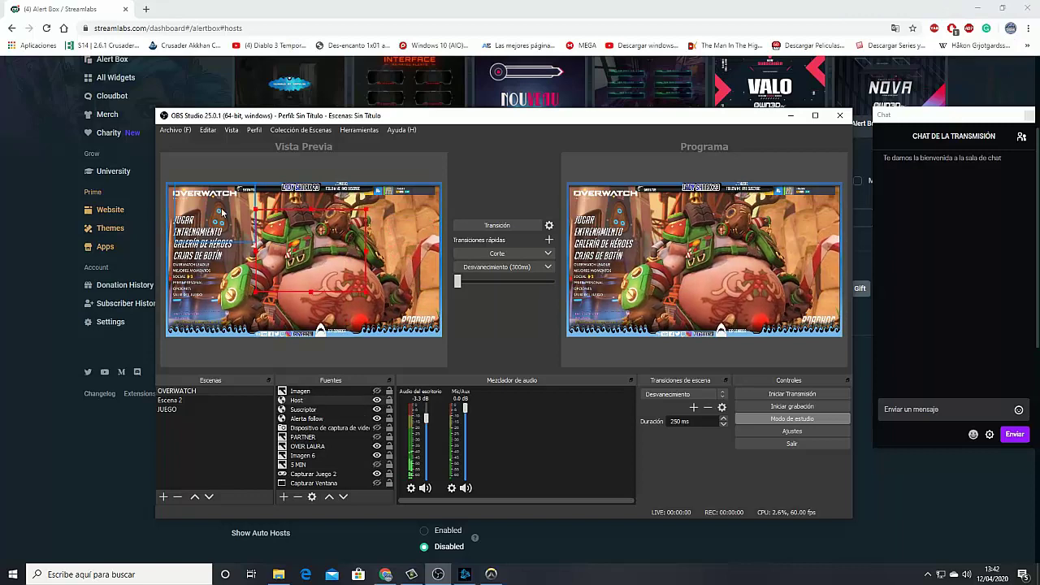
{"action": "left_click", "coordinate": [308, 410]}
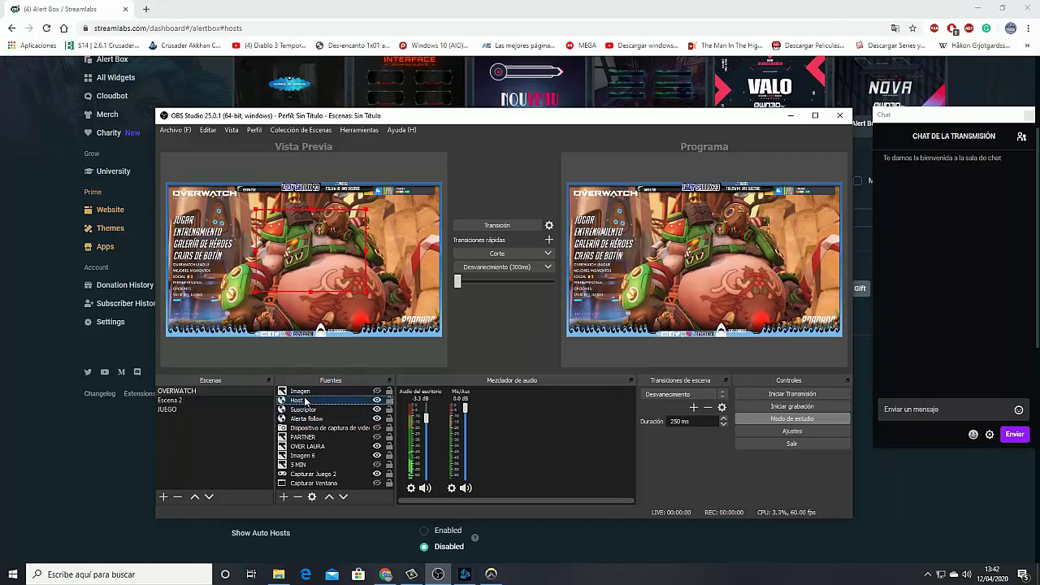